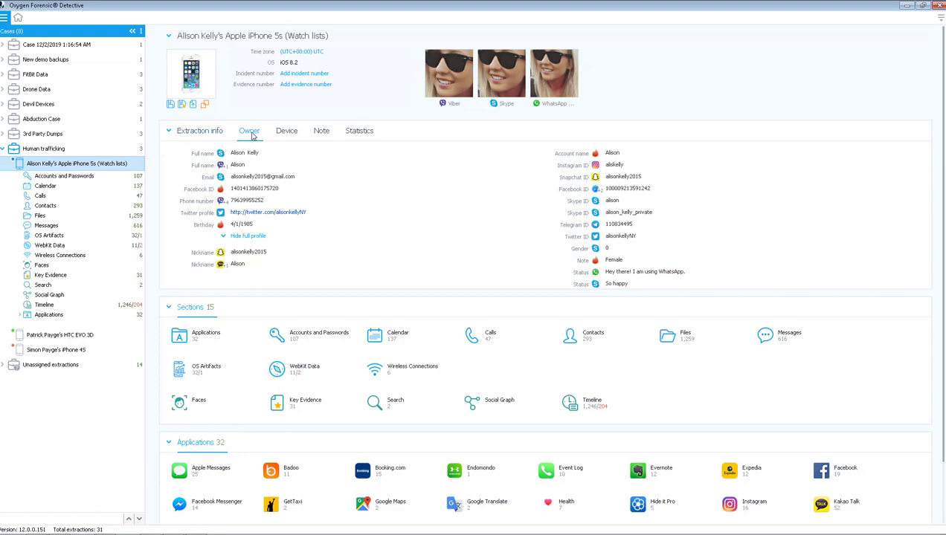
# Review the iPhone 5s extraction's import details, device information, note area and communication statistics
pyautogui.click(191, 131)
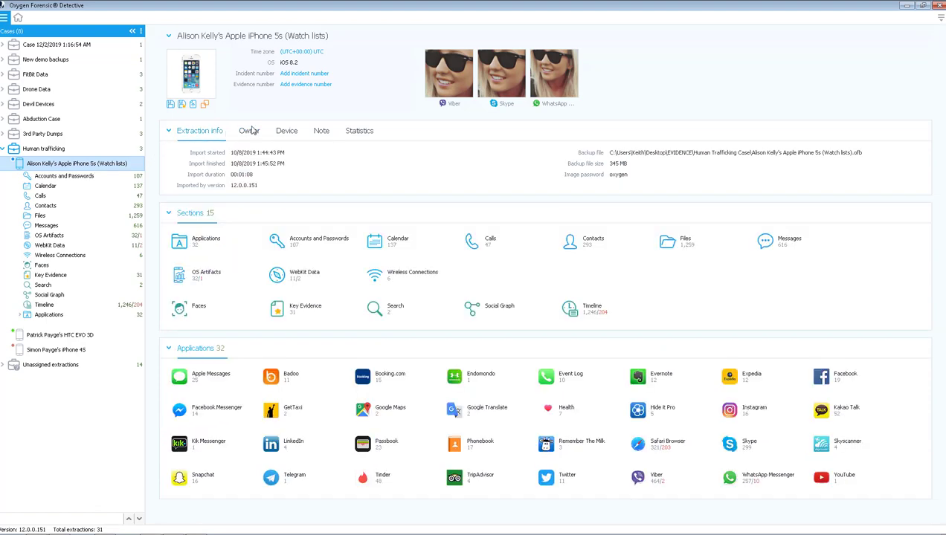
pyautogui.click(283, 131)
pyautogui.click(320, 131)
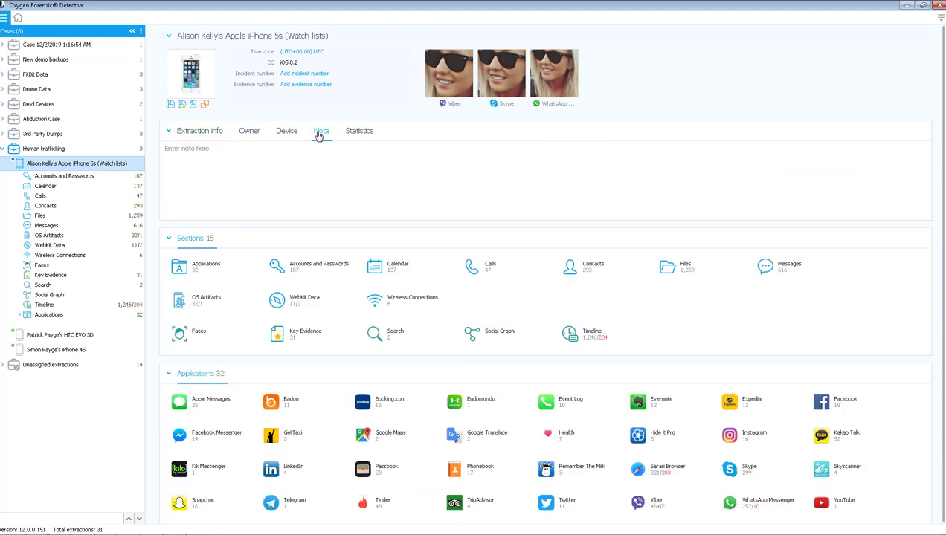
pyautogui.click(370, 135)
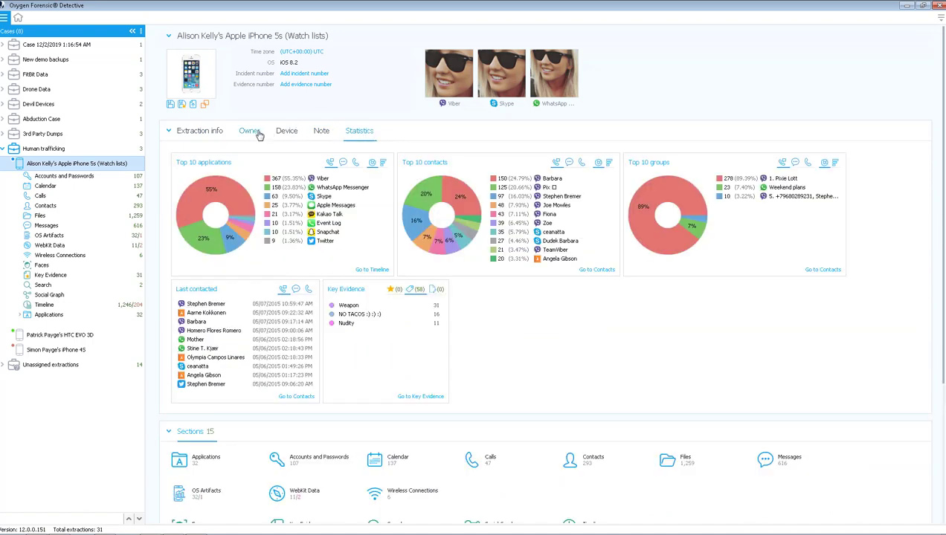
# View the phone owner's details, collapsing the full profile and expanding it again
pyautogui.click(256, 135)
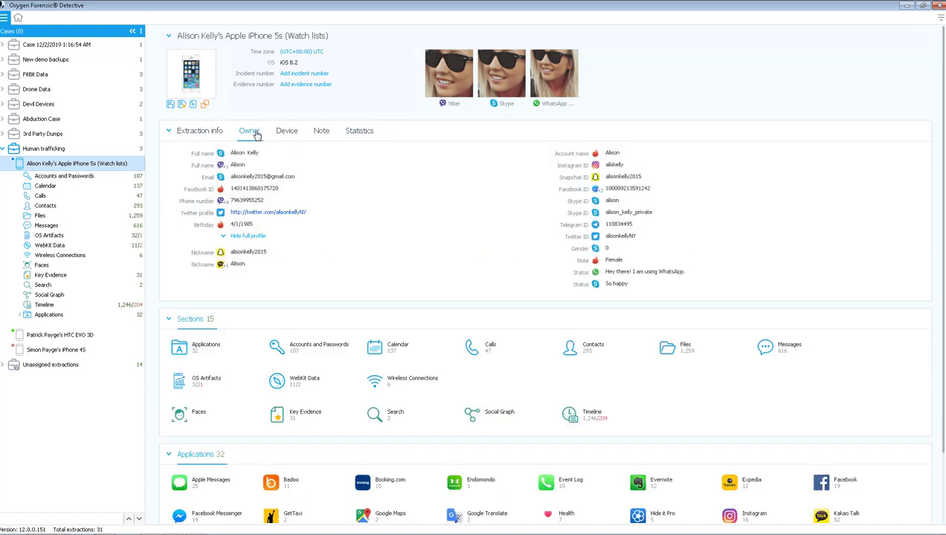
pyautogui.click(246, 235)
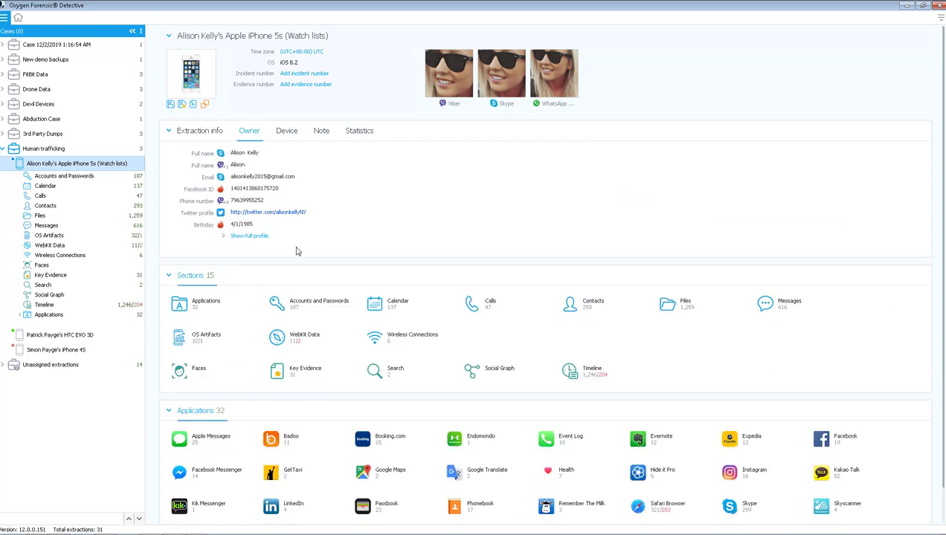
pyautogui.click(252, 236)
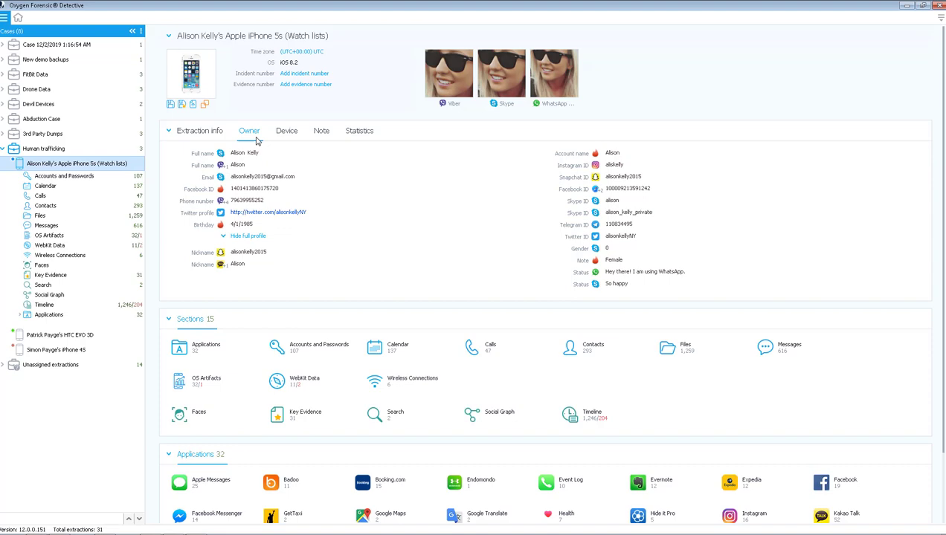
# Review the iPhone's call records with the contacts filter group expanded, and return to the extraction overview
pyautogui.click(491, 349)
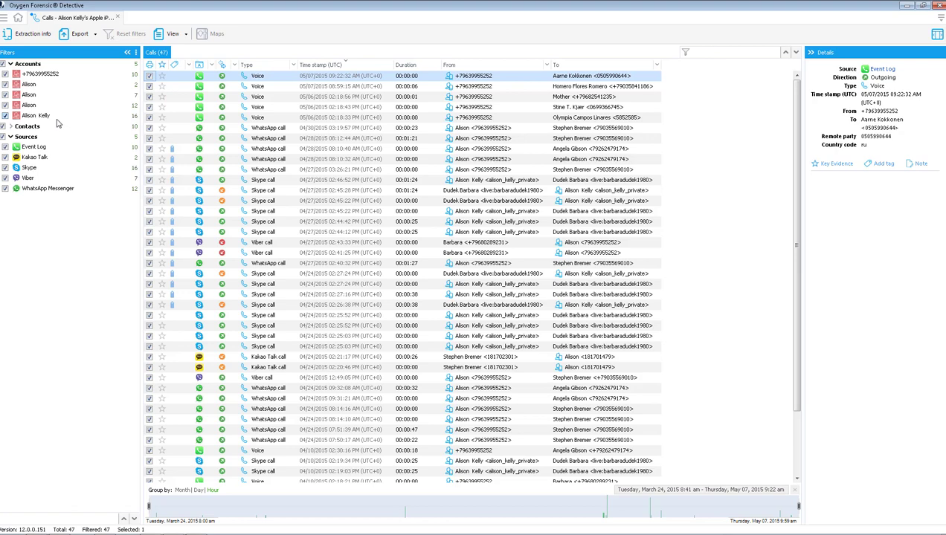
pyautogui.click(10, 128)
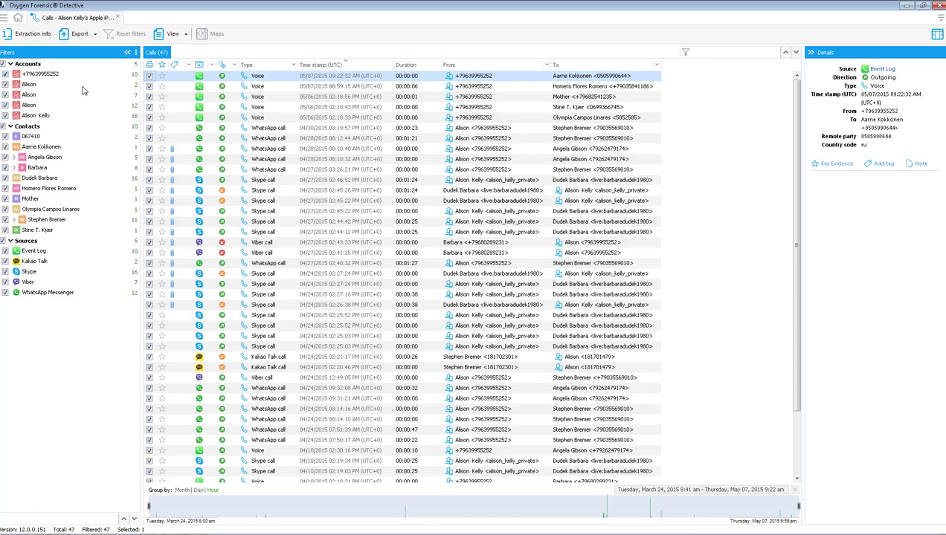
pyautogui.click(26, 35)
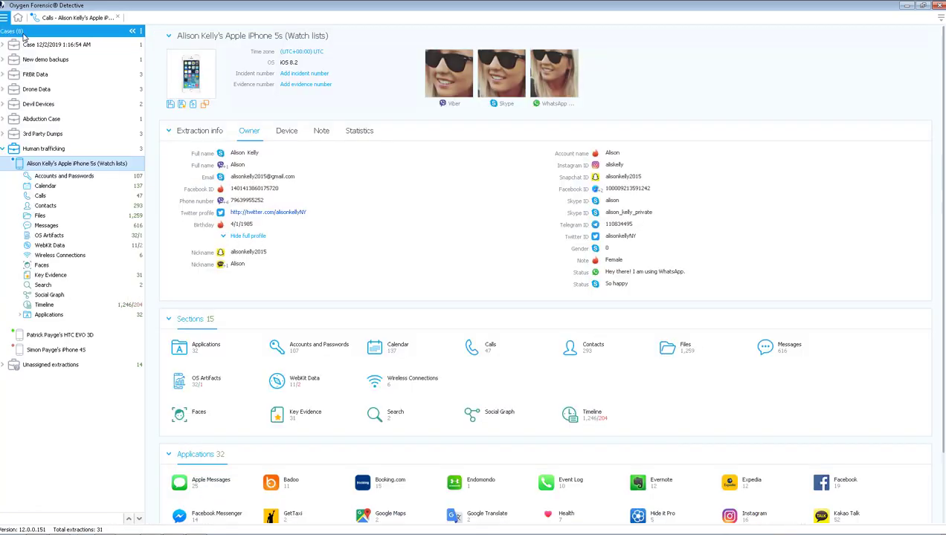
# Review the iPhone's messages with the Contacts, Groups and Accounts filter groups expanded, and return to the extraction overview
pyautogui.click(787, 346)
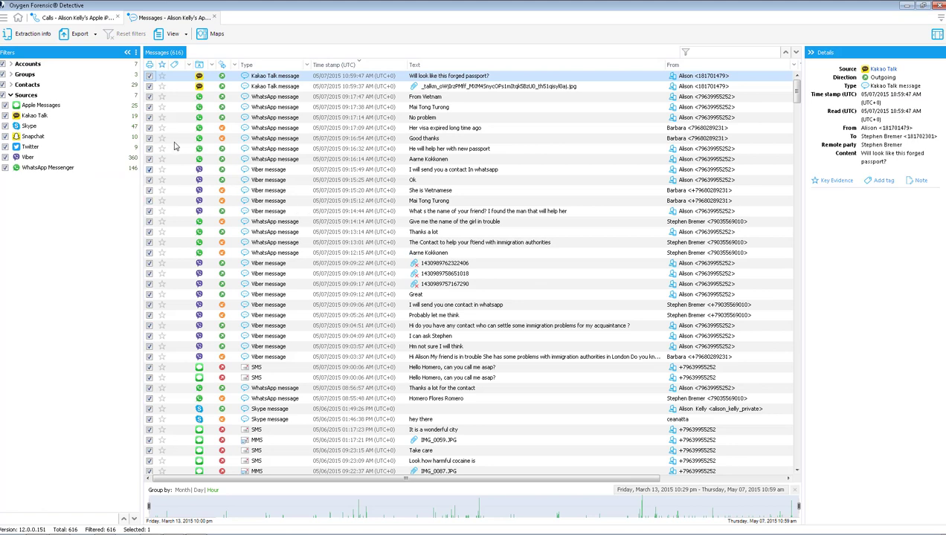
pyautogui.click(12, 85)
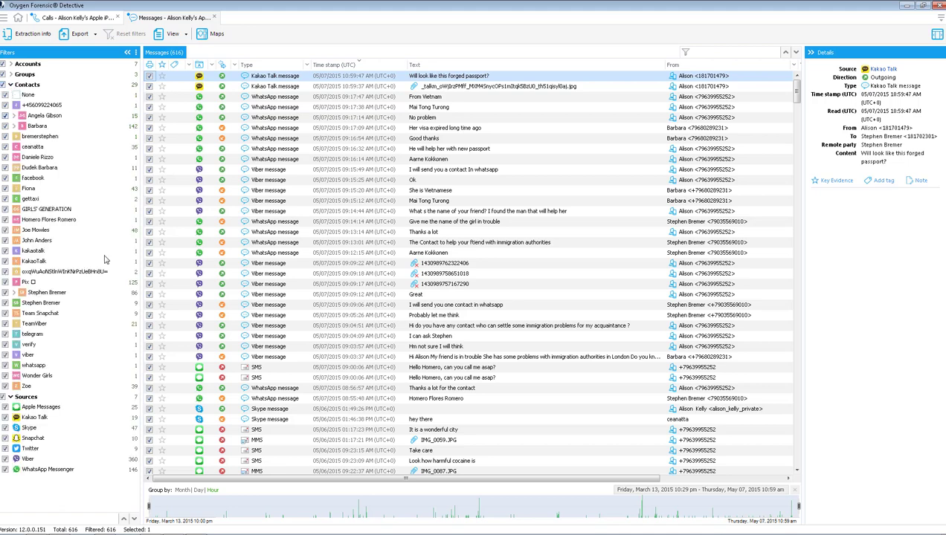
pyautogui.click(12, 74)
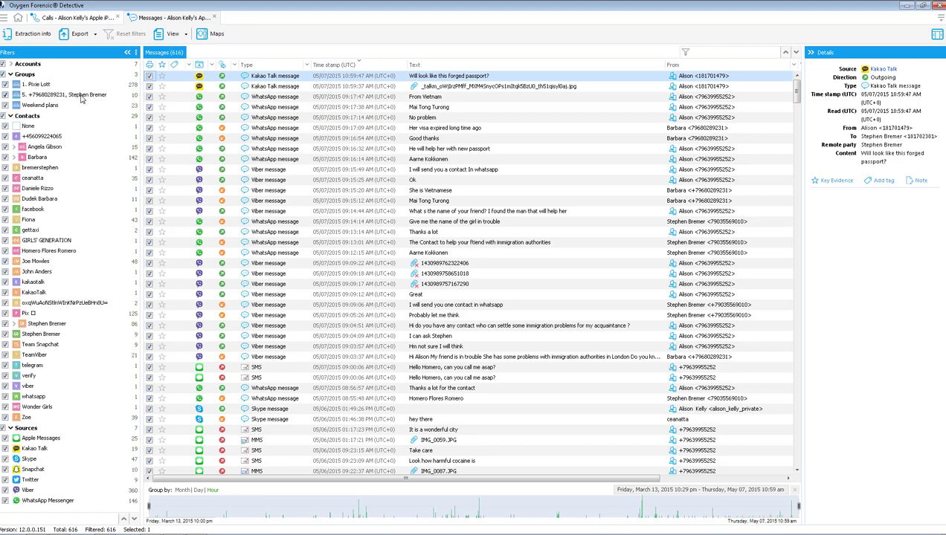
pyautogui.click(11, 65)
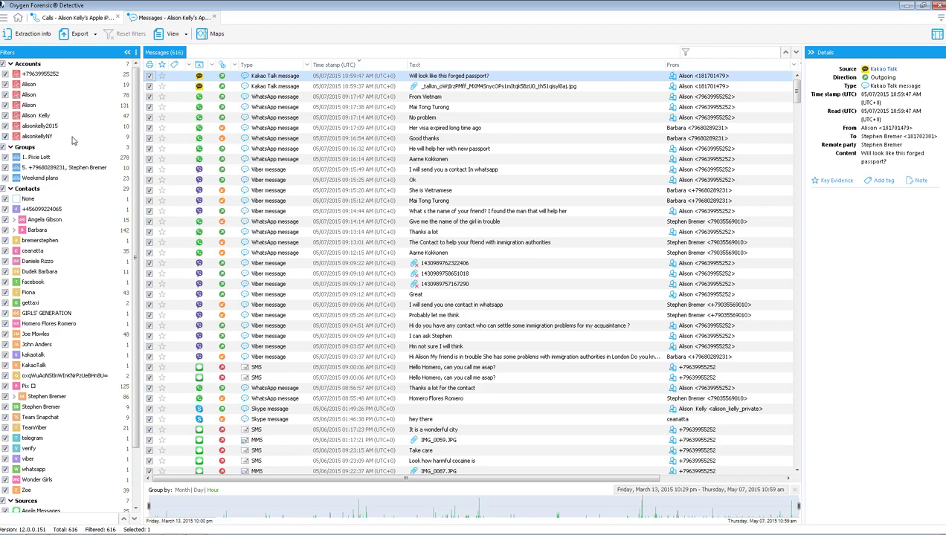
pyautogui.click(32, 34)
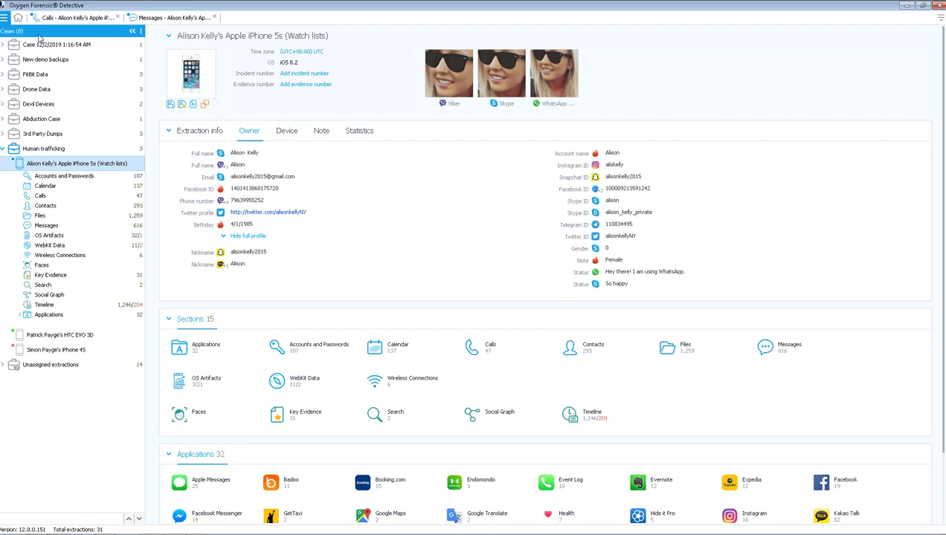
# Open the Social Graph, pull the Pixie Lott group node away from its members, and inspect the links of three owner account nodes
pyautogui.click(499, 412)
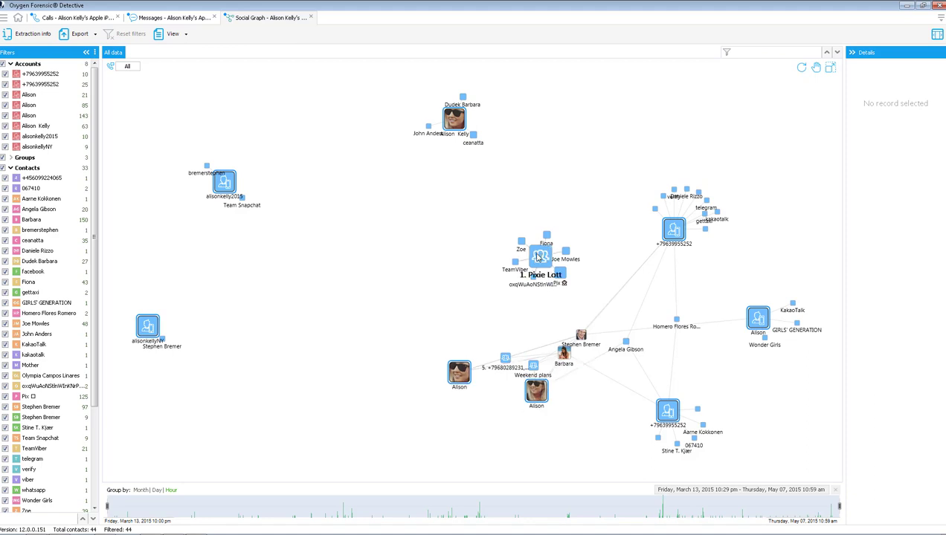
pyautogui.moveTo(540, 256); pyautogui.dragTo(534, 200)
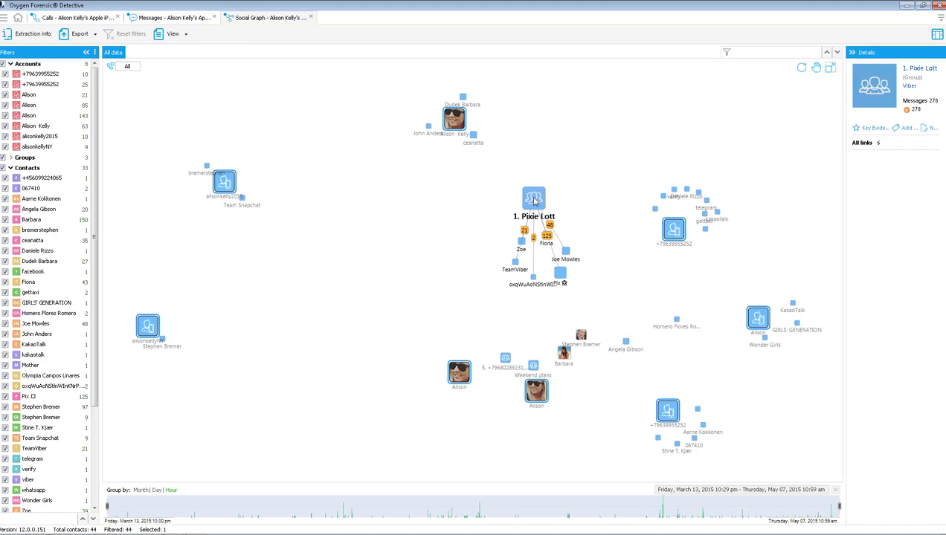
pyautogui.click(668, 231)
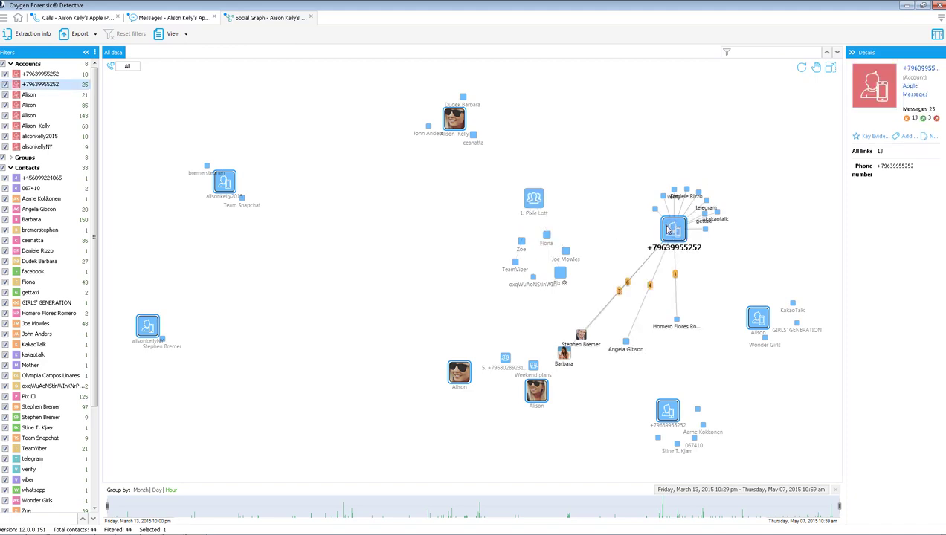
pyautogui.click(759, 322)
pyautogui.click(664, 413)
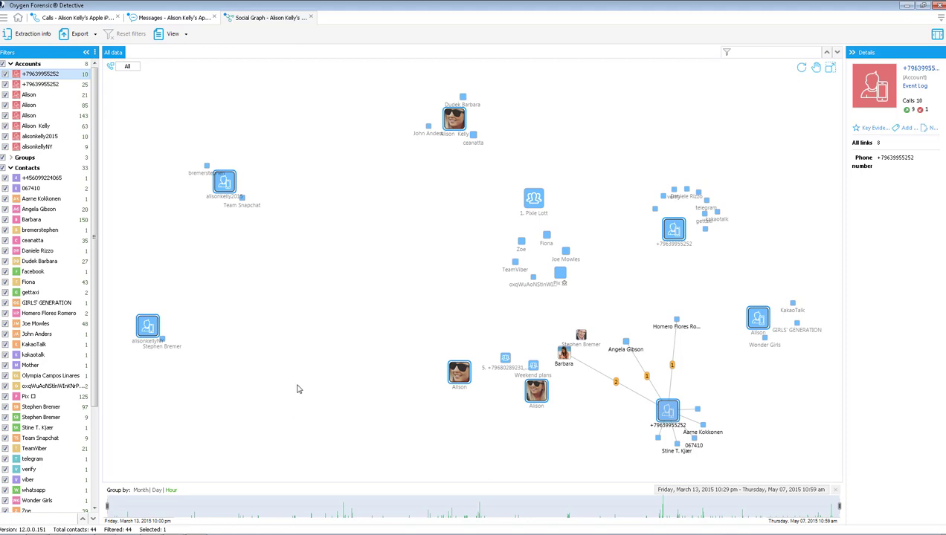
# Open the program options and review the contact merging settings
pyautogui.click(940, 19)
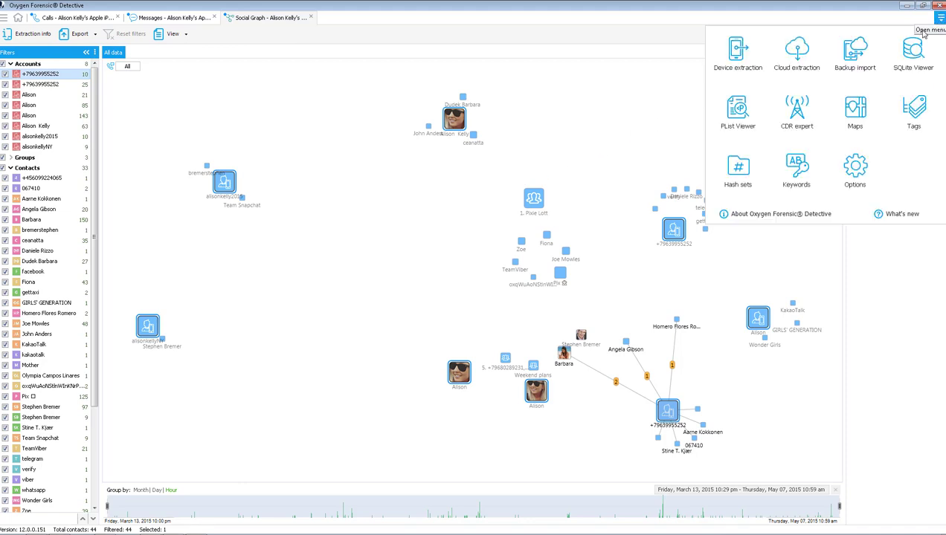
pyautogui.click(856, 167)
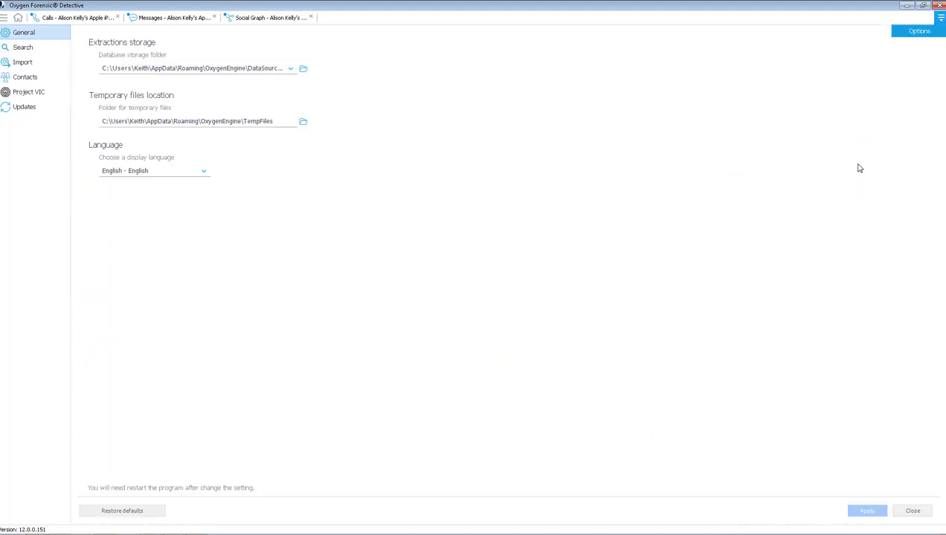
pyautogui.click(30, 79)
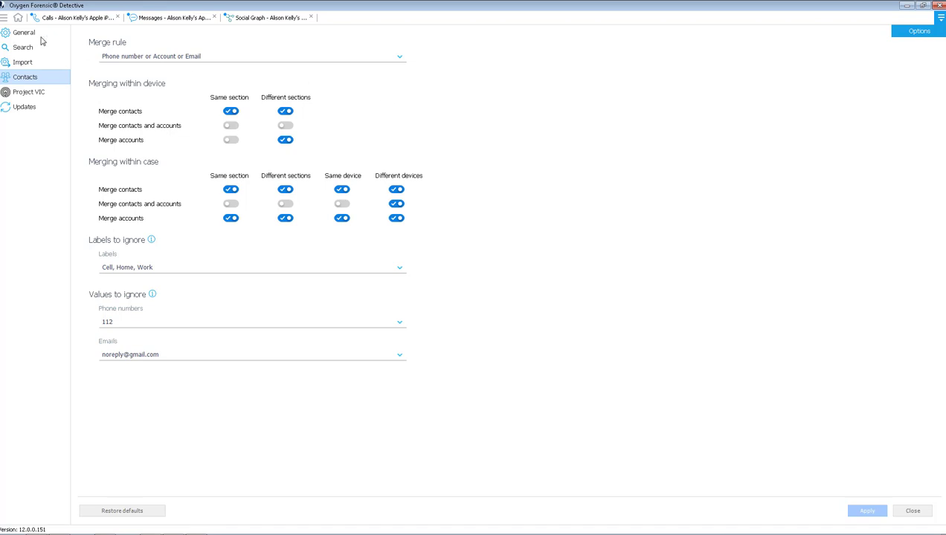
# Open the Contacts section of the iPhone 5s extraction and filter it to show entries of type Account only
pyautogui.click(3, 19)
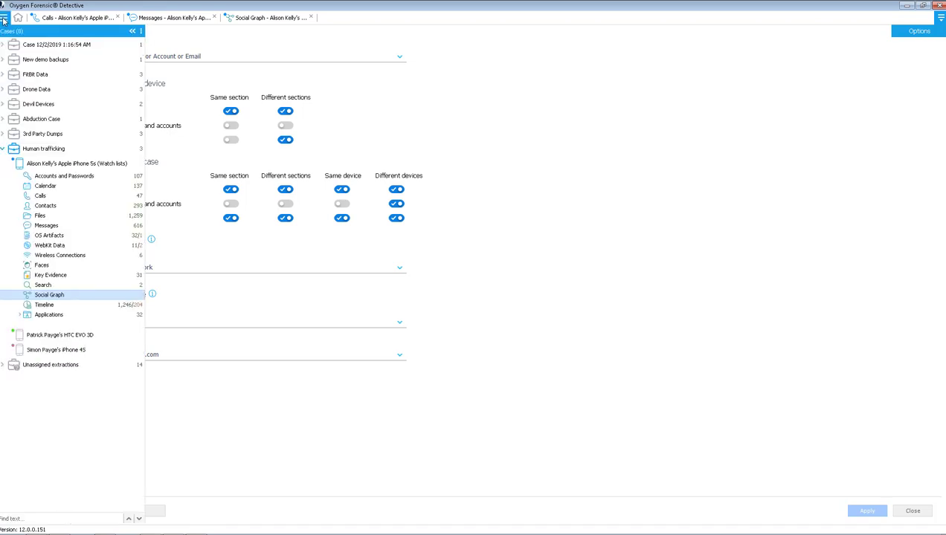
pyautogui.click(84, 165)
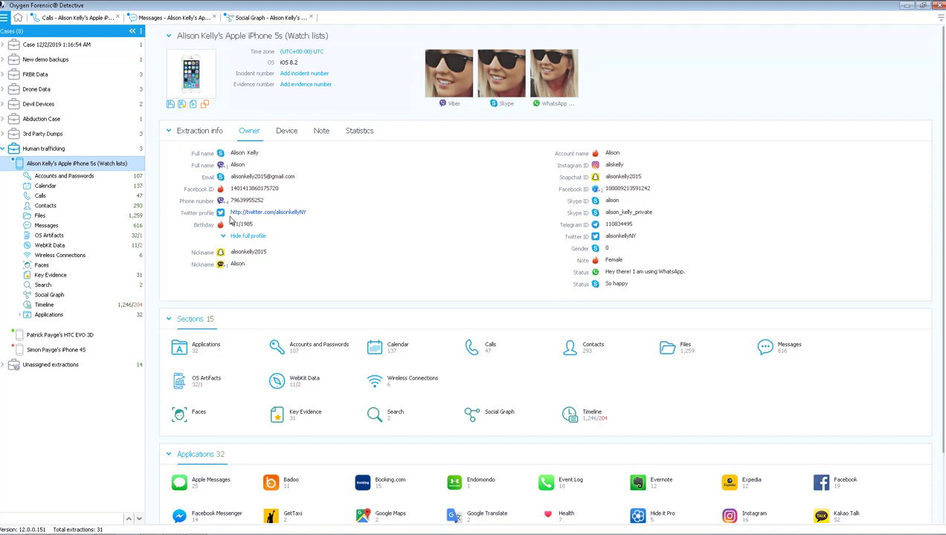
pyautogui.click(593, 350)
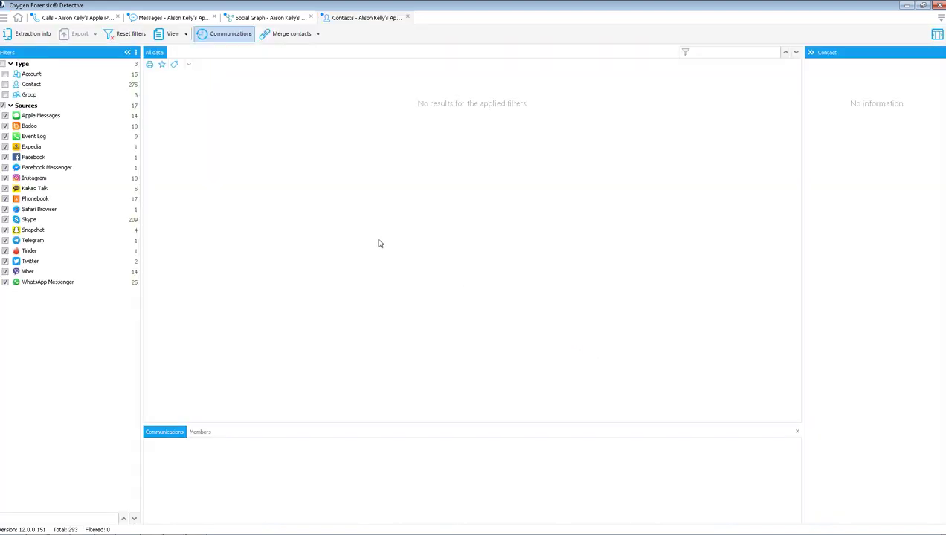
pyautogui.click(6, 64)
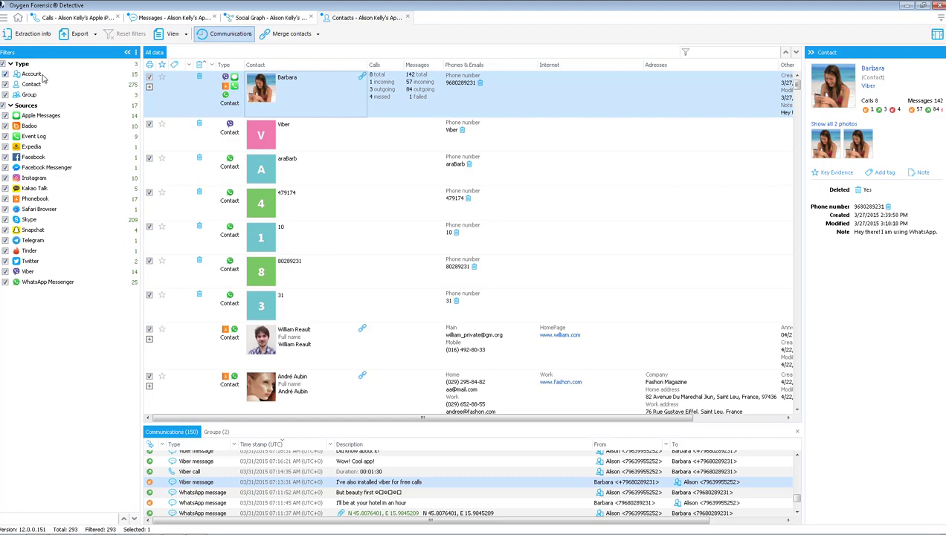
pyautogui.click(5, 84)
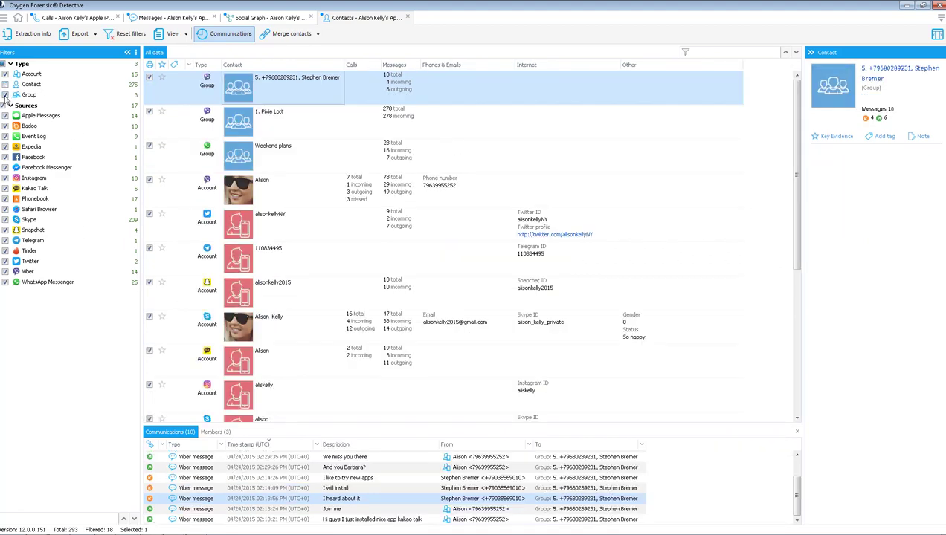
pyautogui.click(5, 95)
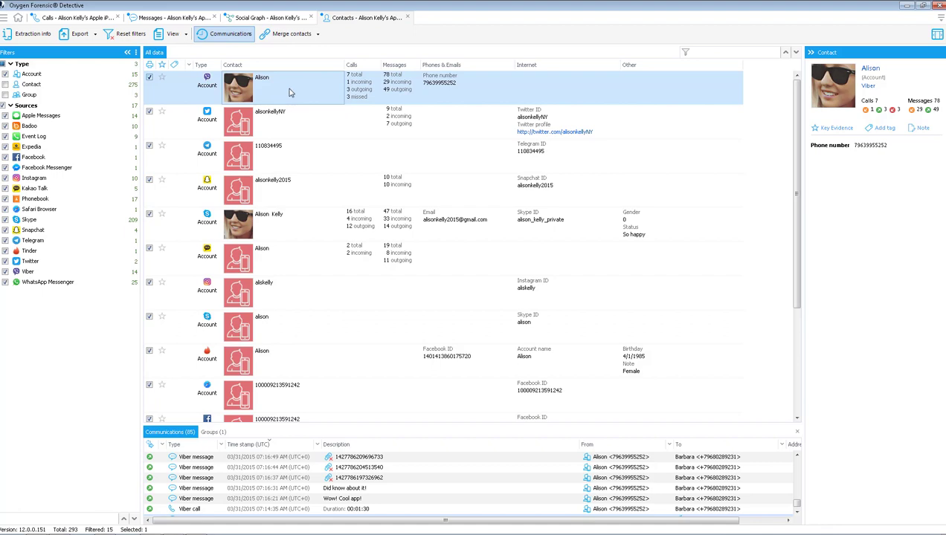
# Look through the owner's separate accounts, including Twitter, Snapchat, Skype, Kakao Talk, Instagram and Tinder, checking their details and communications
pyautogui.click(290, 123)
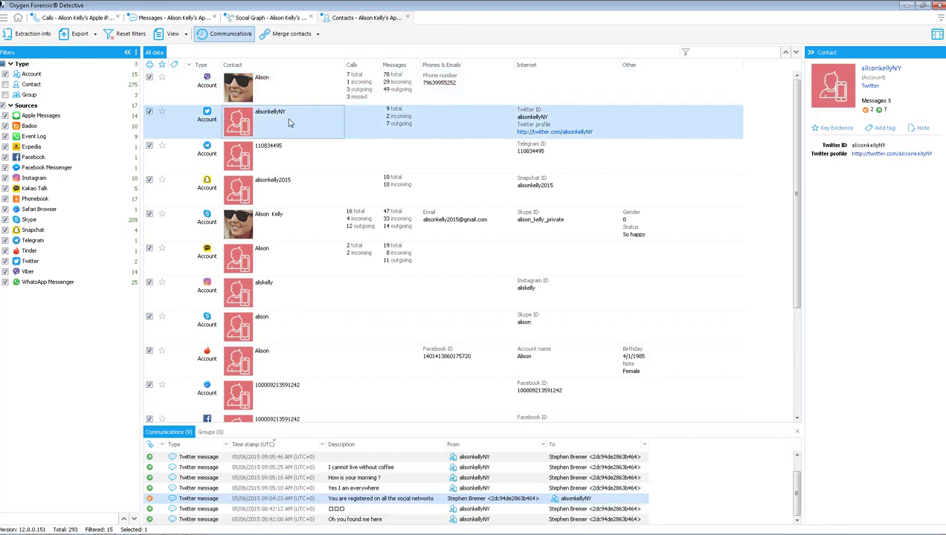
pyautogui.click(297, 186)
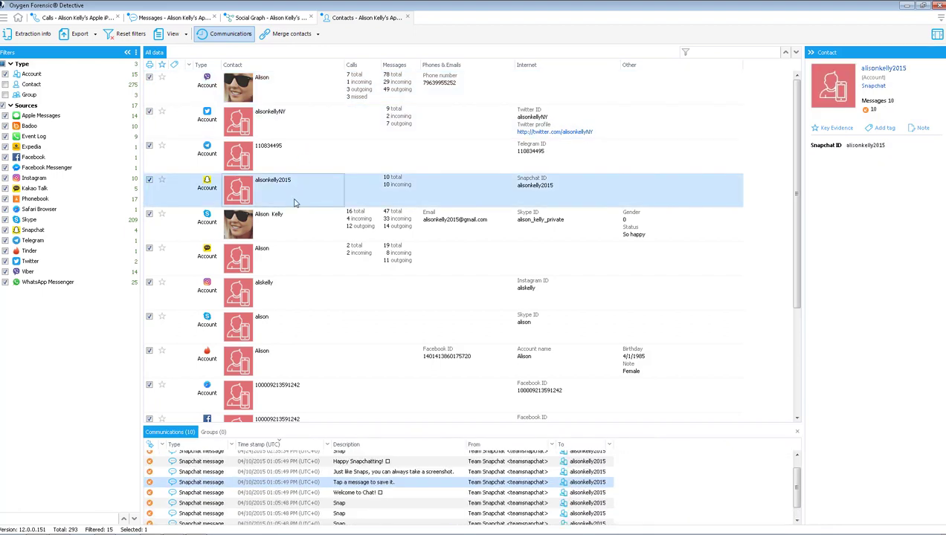
pyautogui.click(290, 225)
pyautogui.click(290, 256)
pyautogui.click(296, 285)
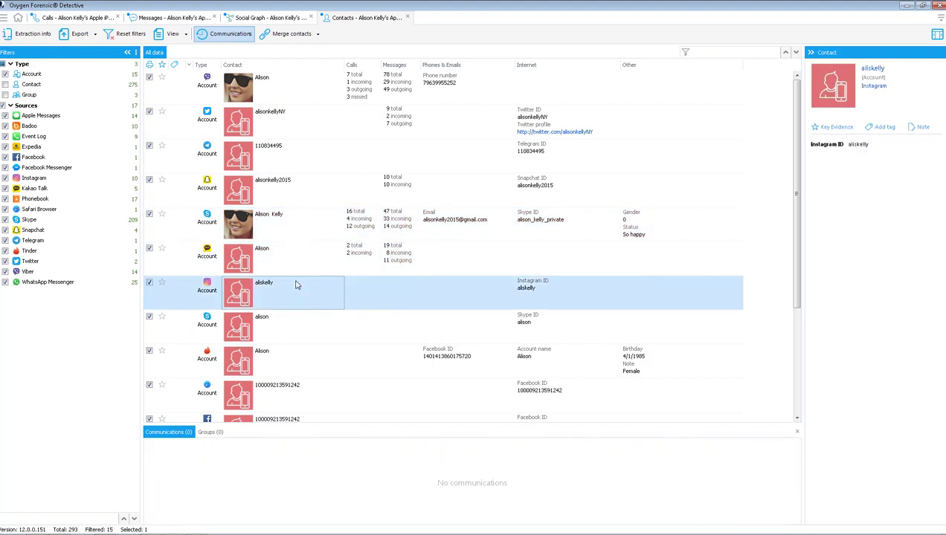
pyautogui.click(280, 318)
pyautogui.click(276, 364)
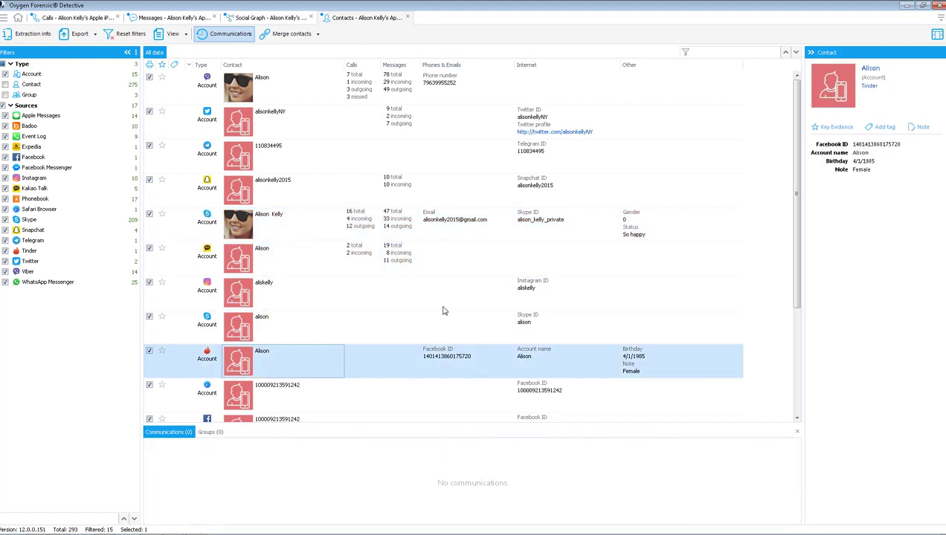
pyautogui.moveTo(791, 153); pyautogui.dragTo(657, 305)
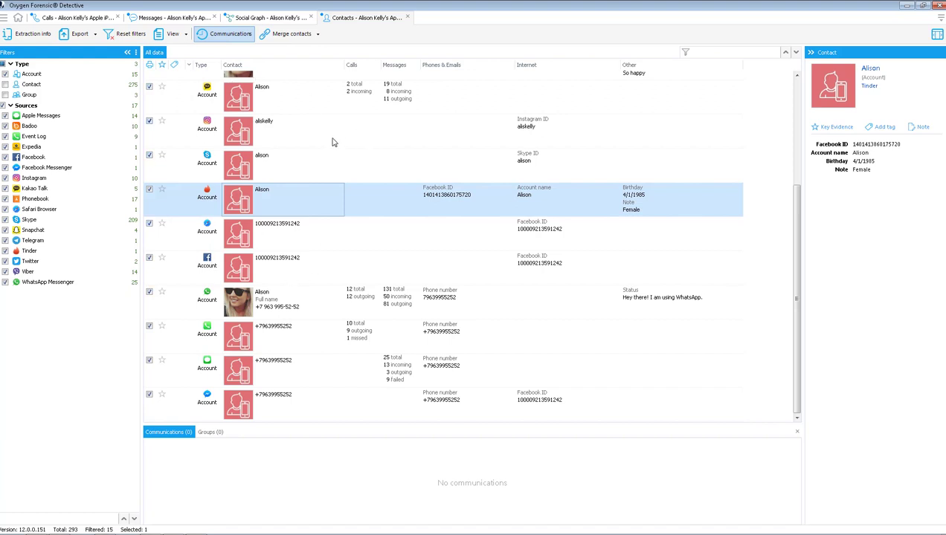
# Merge the extraction's contacts automatically
pyautogui.click(317, 35)
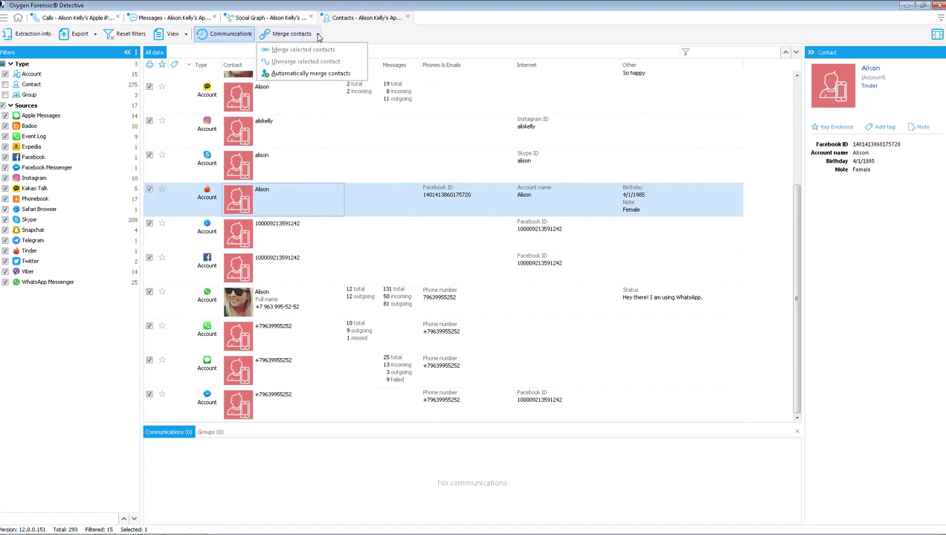
pyautogui.click(285, 75)
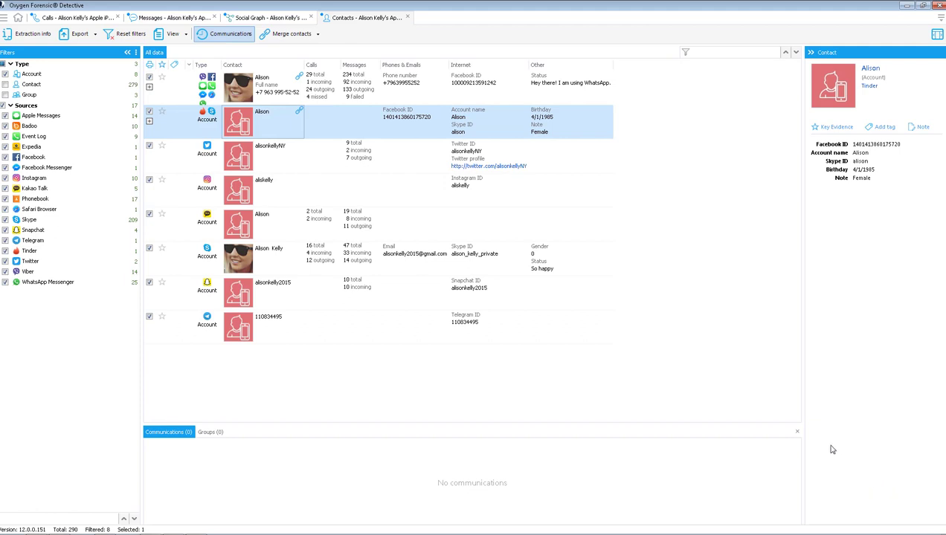
# Reopen the program options to check the contact merge rule and the merging settings within device and case
pyautogui.click(937, 34)
pyautogui.click(855, 166)
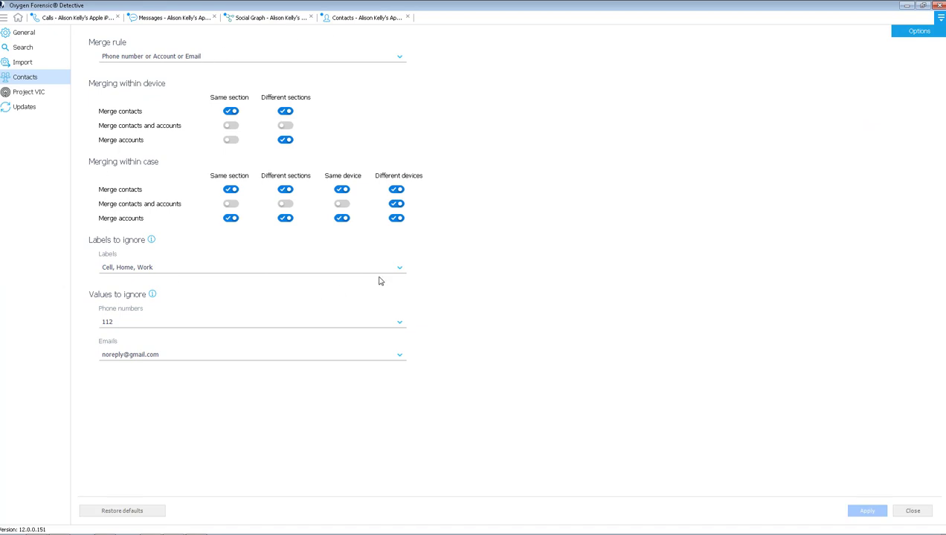
# Examine the accounts combined in the owner's merged entry in Contacts, and check the owner's accounts in the social graph
pyautogui.click(360, 21)
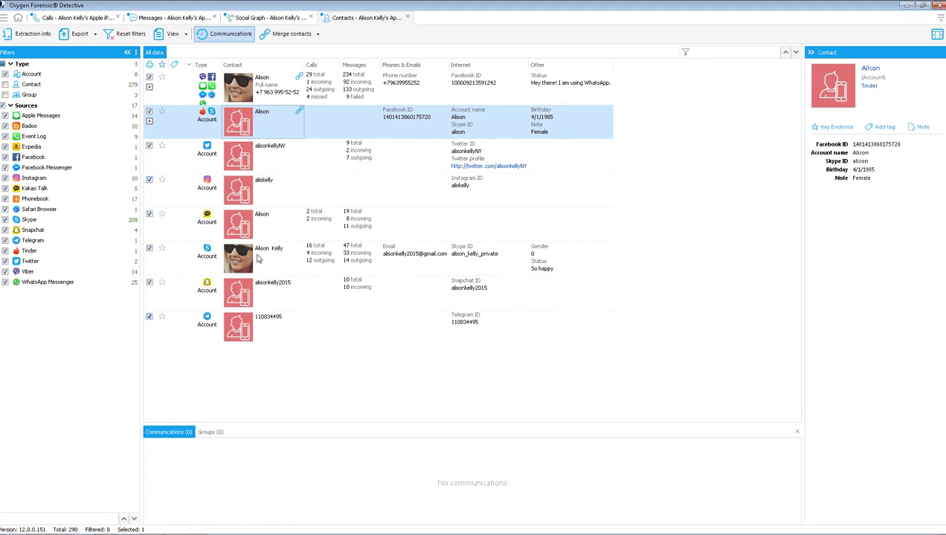
pyautogui.click(211, 88)
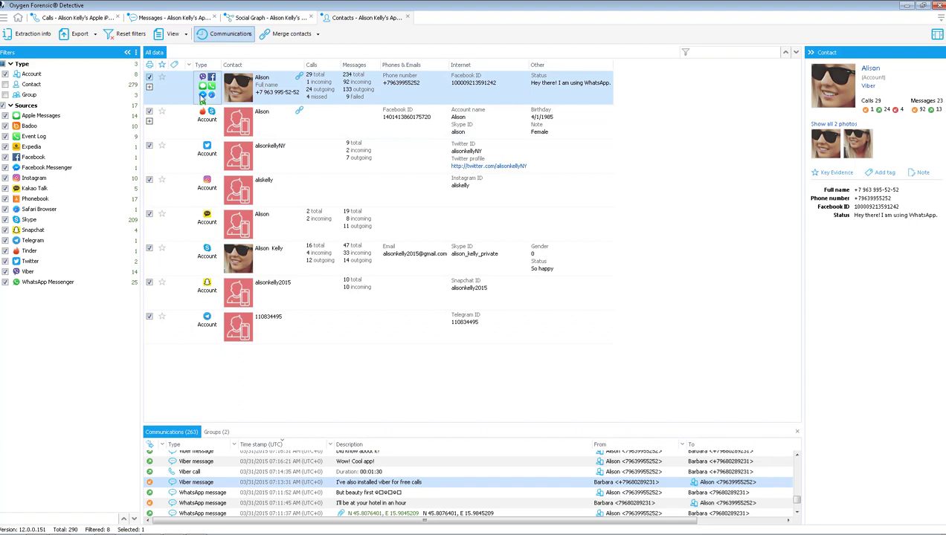
pyautogui.click(150, 87)
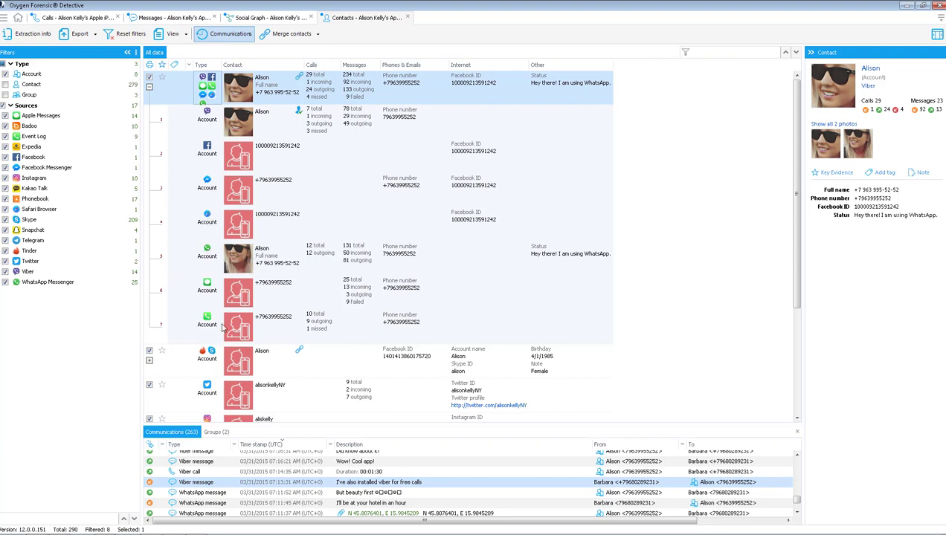
pyautogui.click(150, 88)
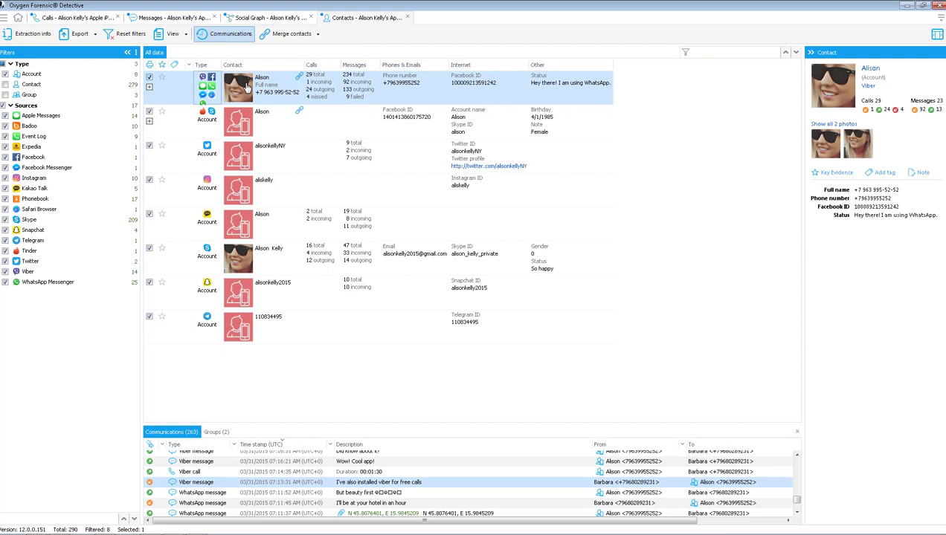
pyautogui.click(281, 19)
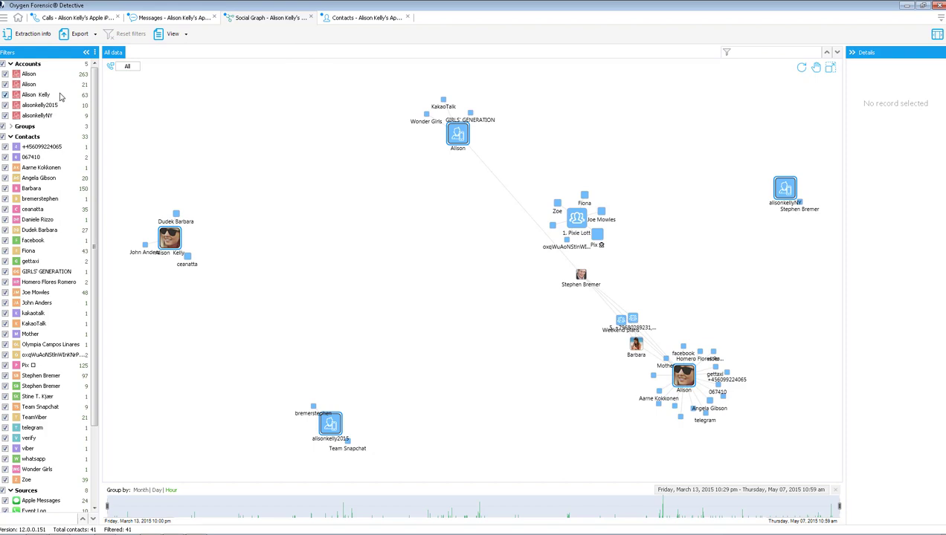
pyautogui.click(354, 19)
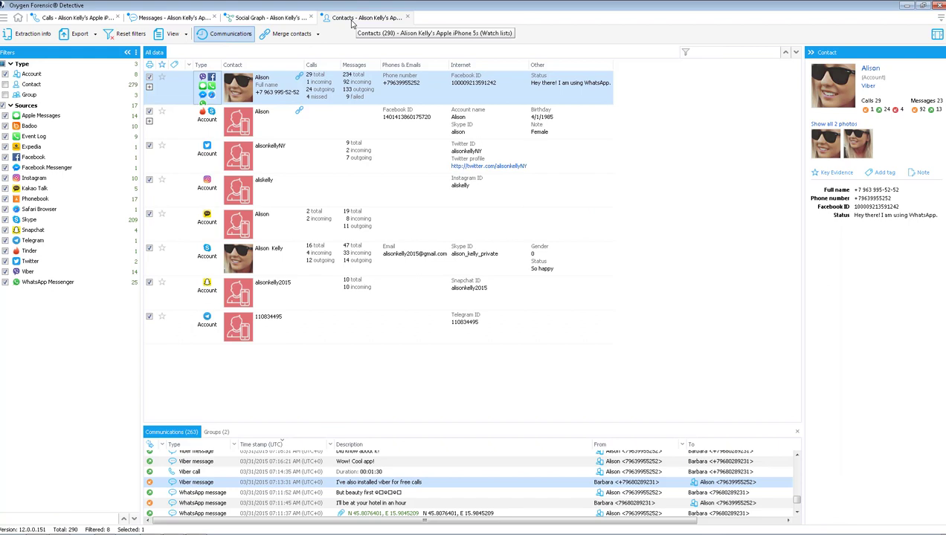
# Merge the owner's Tinder/Skype, Twitter, Instagram, Kakao Talk, Skype and Snapchat accounts with the main merged account, excluding the Telegram account
pyautogui.click(272, 124)
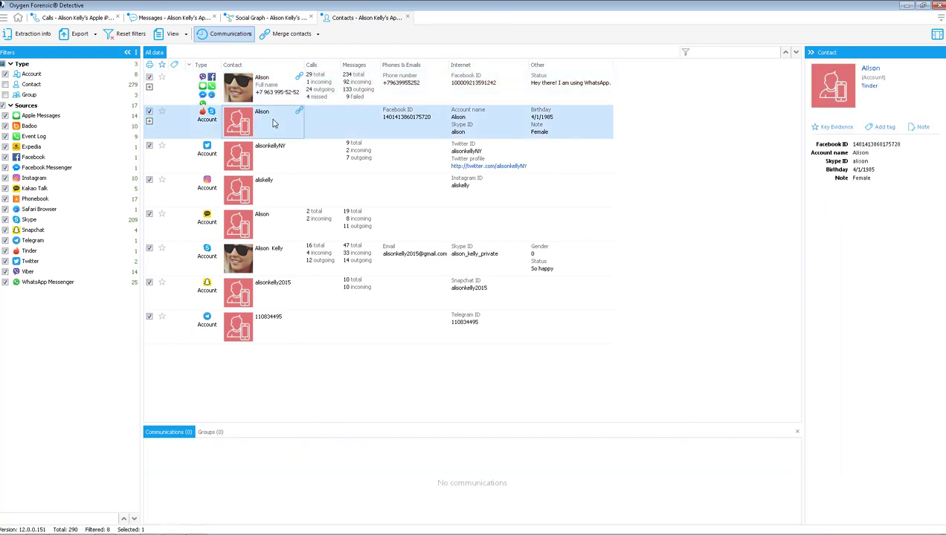
pyautogui.keyDown('ctrl'); pyautogui.click(290, 154); pyautogui.keyUp('ctrl')
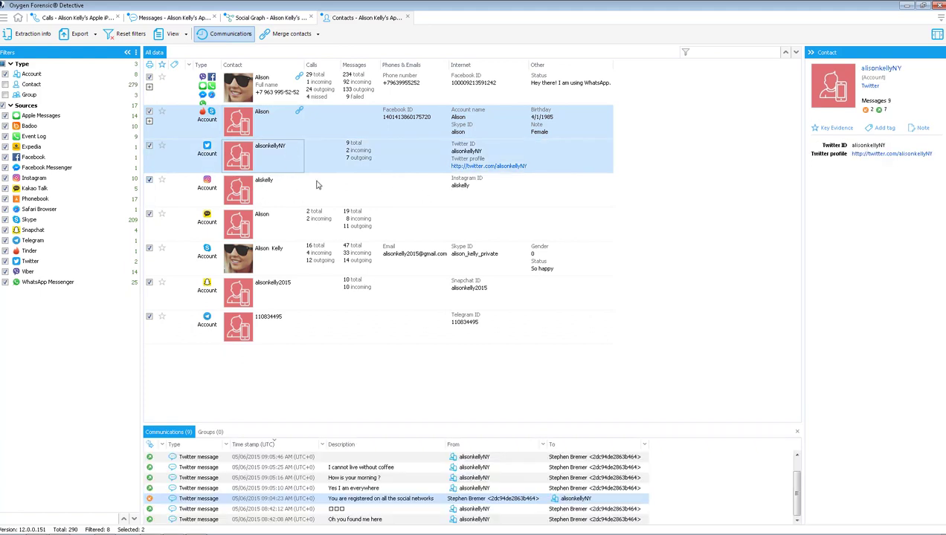
pyautogui.keyDown('ctrl'); pyautogui.click(283, 182); pyautogui.keyUp('ctrl')
pyautogui.keyDown('ctrl'); pyautogui.click(280, 224); pyautogui.keyUp('ctrl')
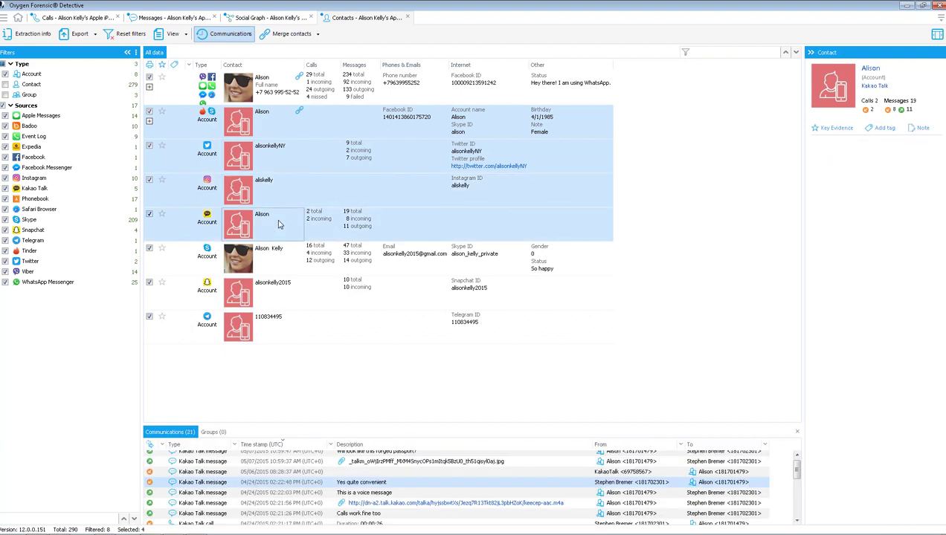
pyautogui.keyDown('ctrl'); pyautogui.click(272, 260); pyautogui.keyUp('ctrl')
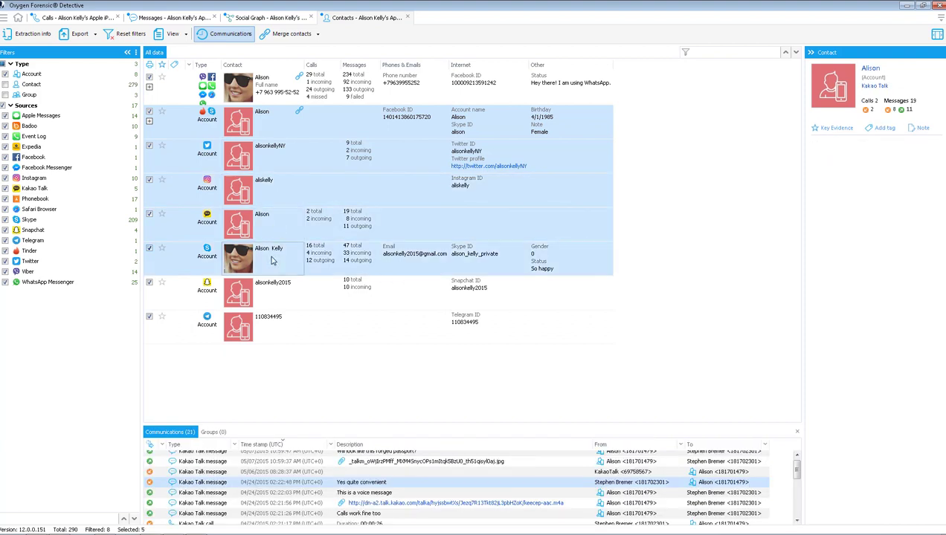
pyautogui.keyDown('ctrl'); pyautogui.click(271, 293); pyautogui.keyUp('ctrl')
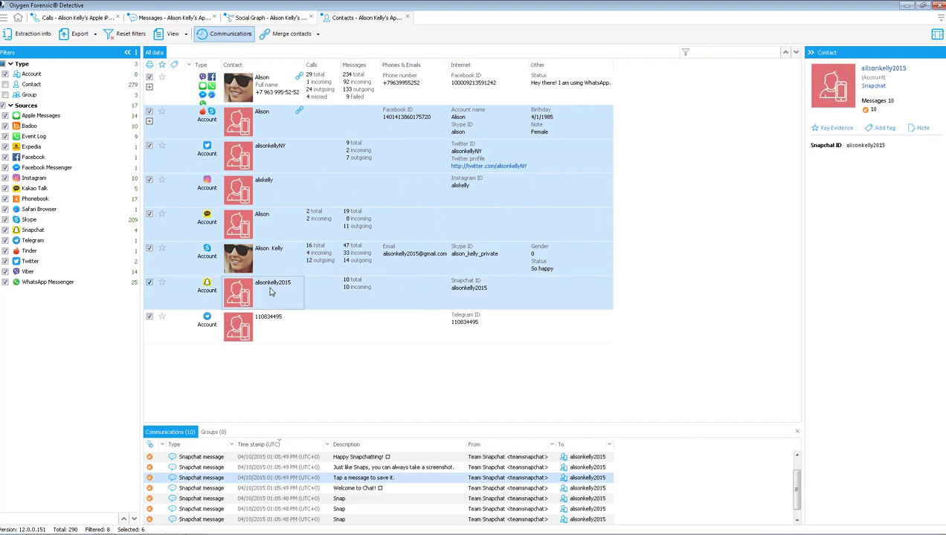
pyautogui.keyDown('ctrl'); pyautogui.click(280, 86); pyautogui.keyUp('ctrl')
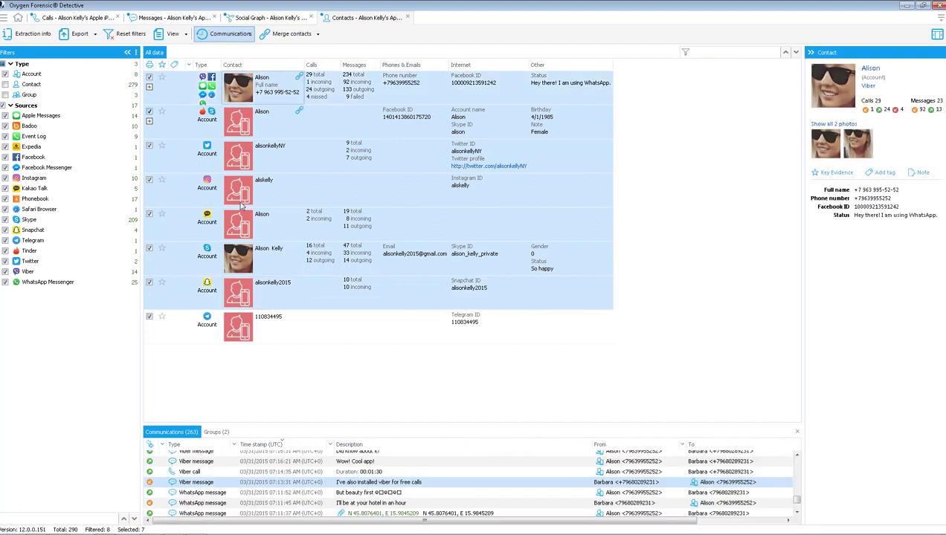
pyautogui.click(317, 35)
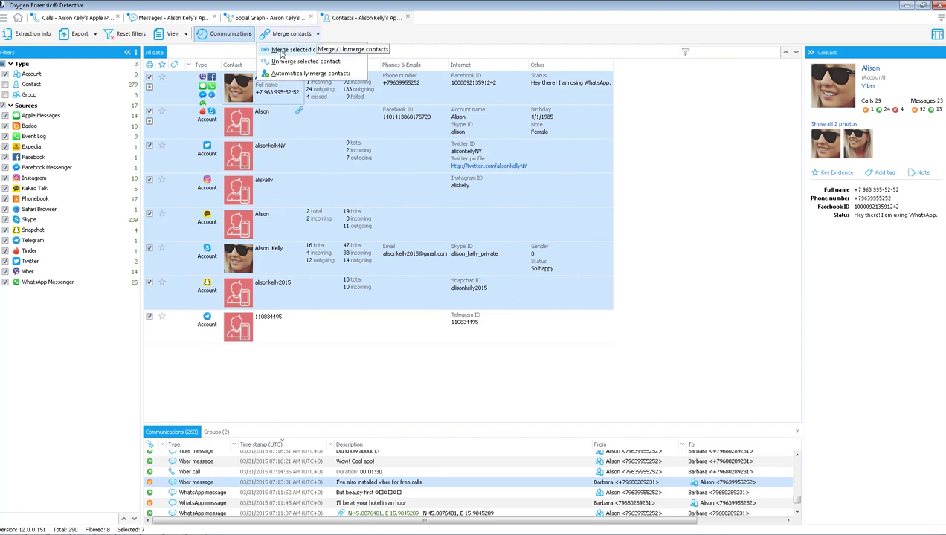
pyautogui.click(300, 50)
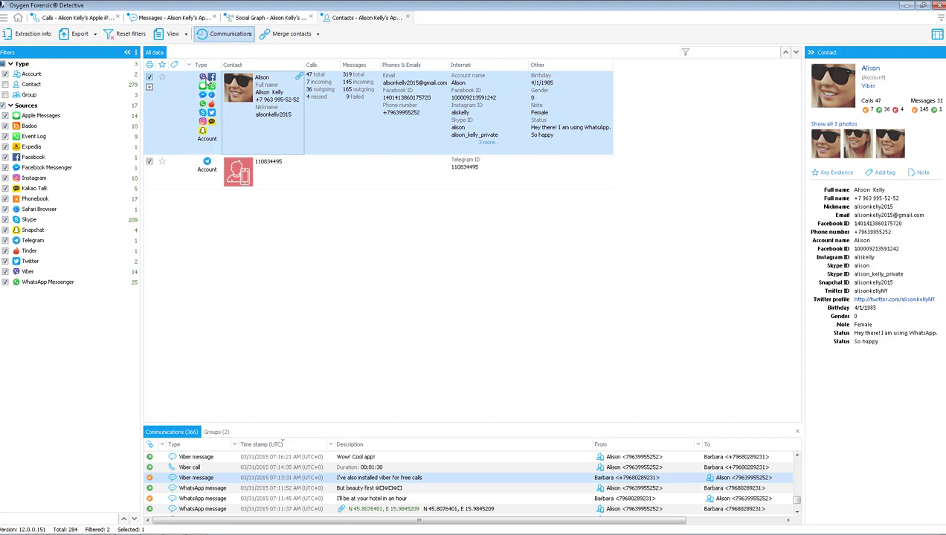
# Separate the owner's merged account and the WhatsApp/Viber contact next to Barbara from the other nodes in the social graph
pyautogui.click(265, 18)
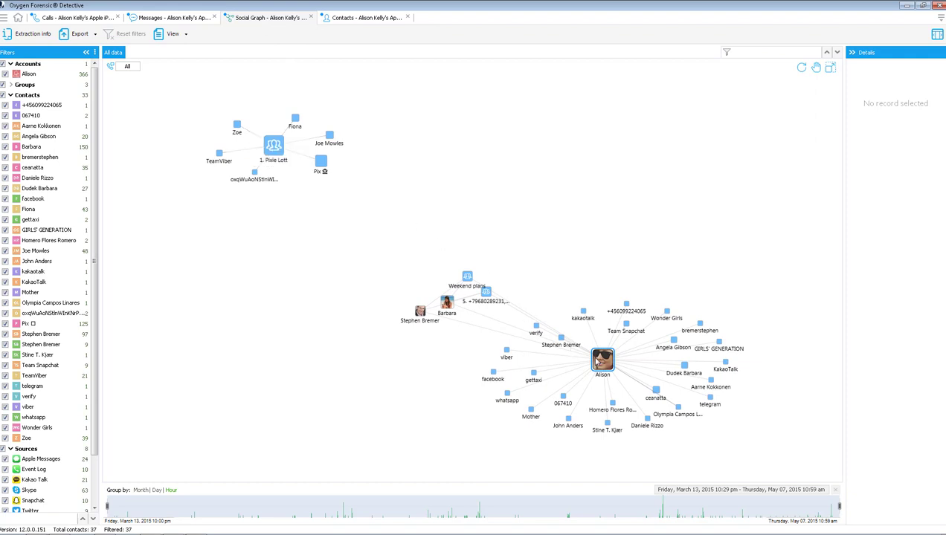
pyautogui.moveTo(602, 362); pyautogui.dragTo(641, 156)
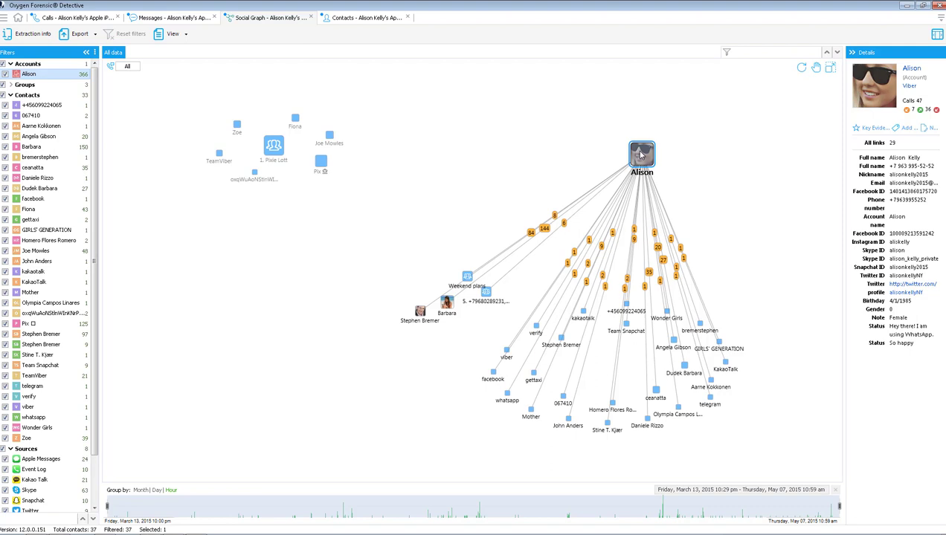
pyautogui.moveTo(421, 311); pyautogui.dragTo(423, 153)
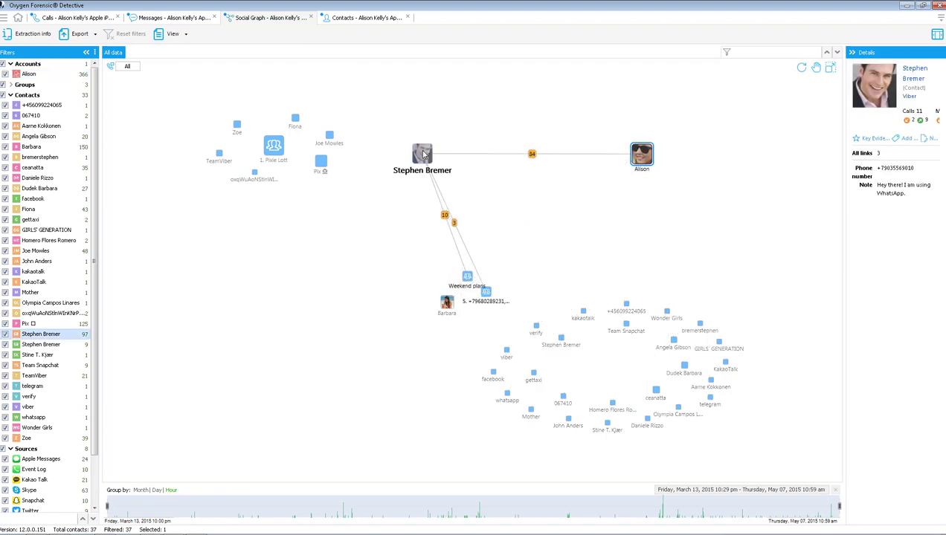
# Enable the Communications view in the social graph and display the communications between the owner and the separated contact
pyautogui.click(533, 153)
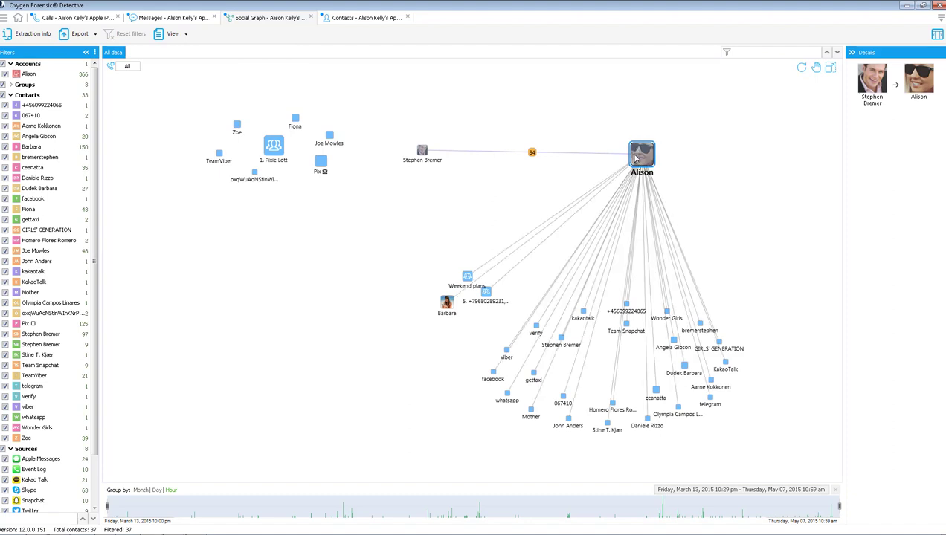
pyautogui.click(187, 36)
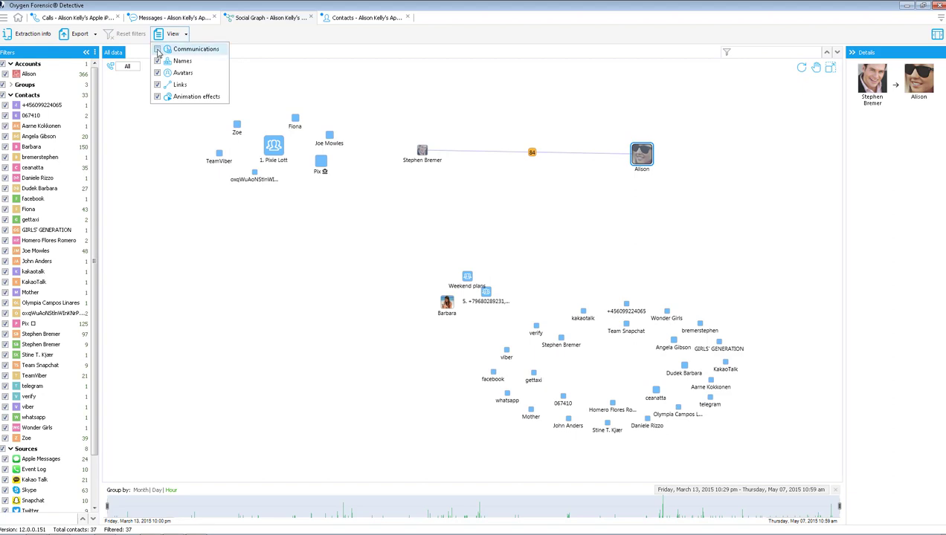
pyautogui.click(158, 50)
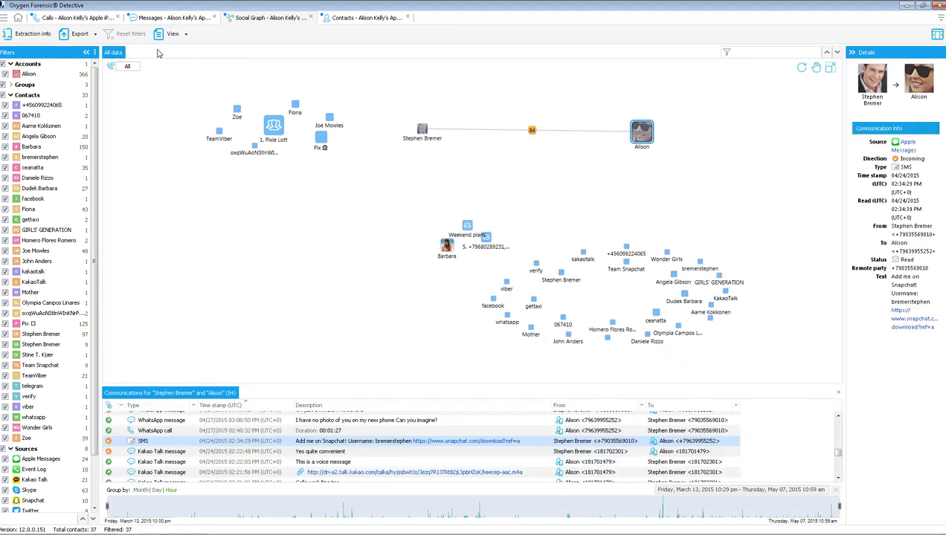
pyautogui.click(532, 133)
pyautogui.click(641, 133)
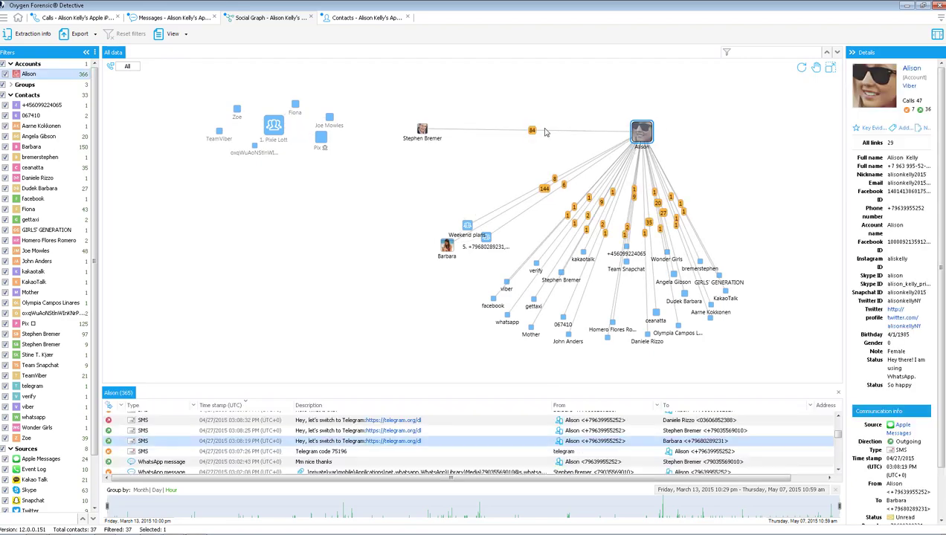
pyautogui.click(532, 132)
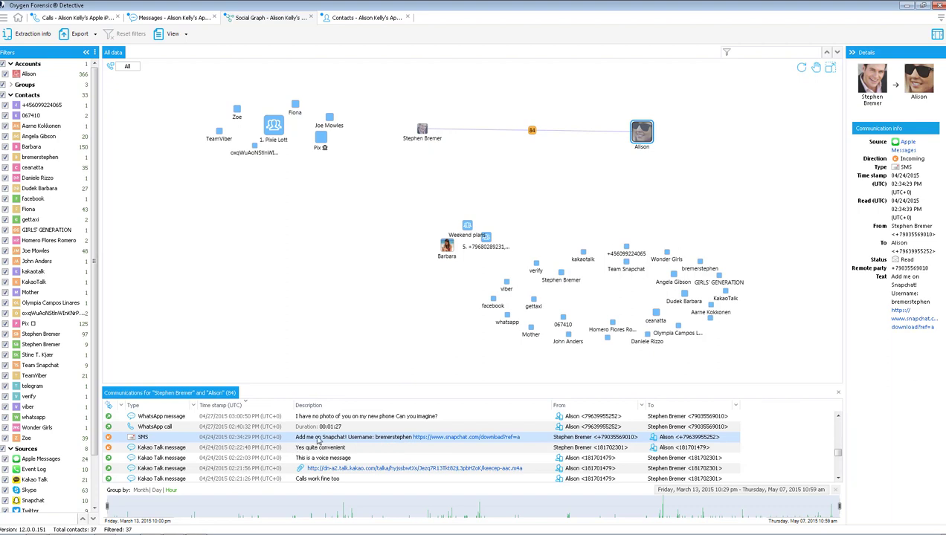
# Look through the communications of individual contacts in the social graph, including Wonder Girls, gettaxi, facebook, viber, verify and telegram
pyautogui.click(666, 255)
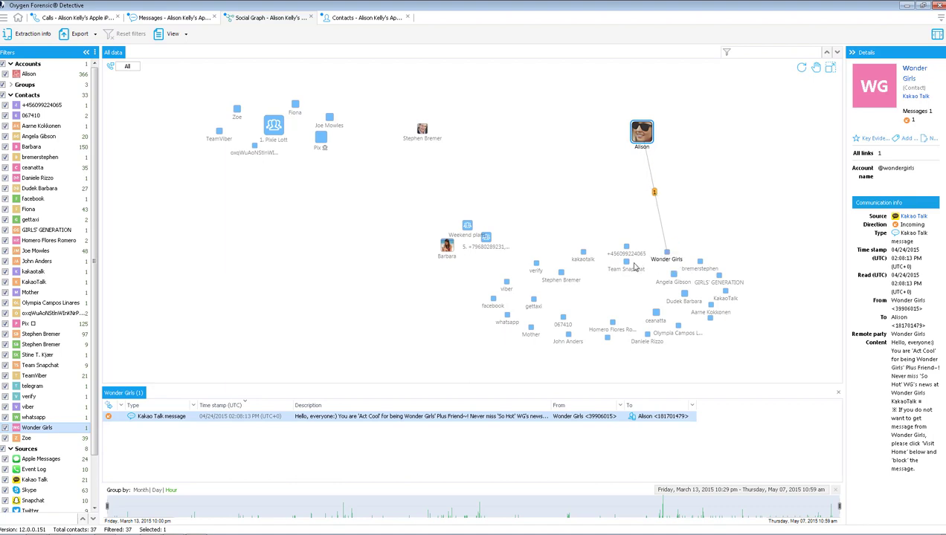
pyautogui.click(568, 334)
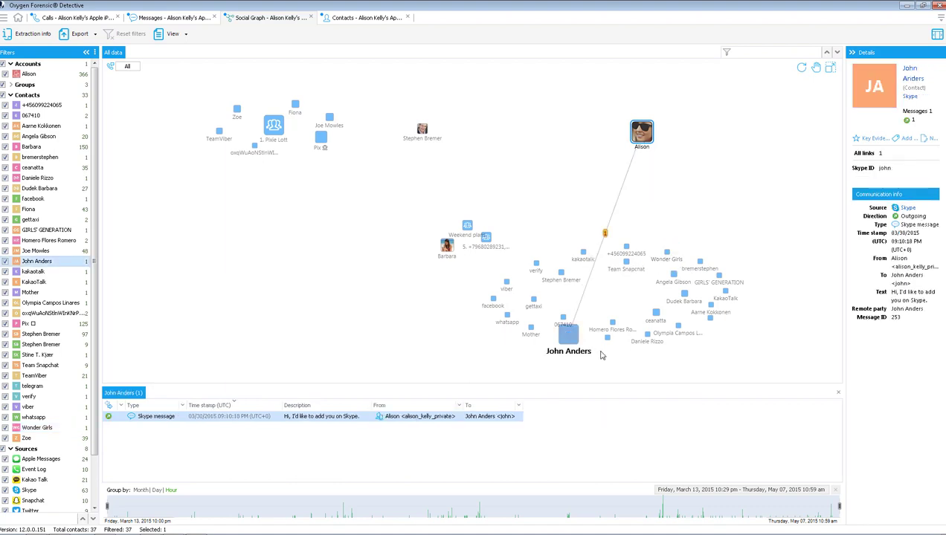
pyautogui.click(534, 301)
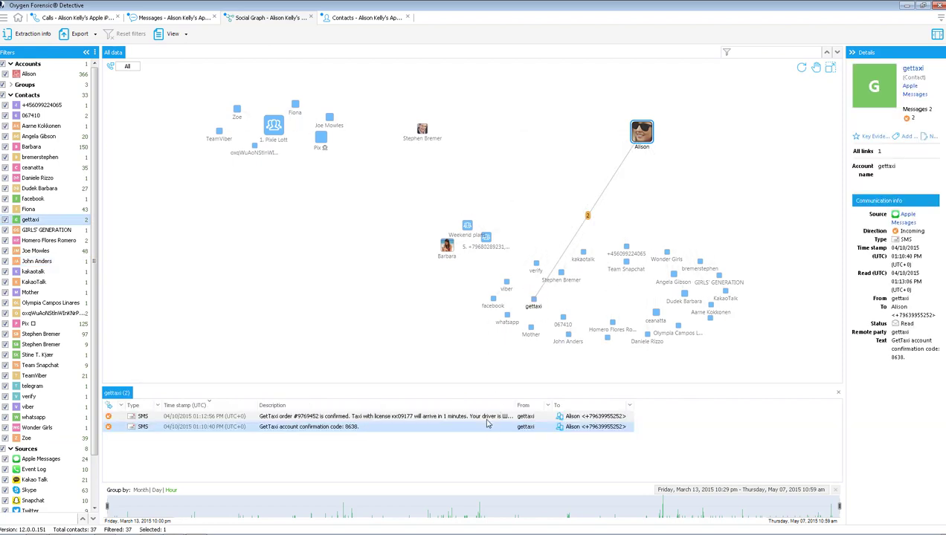
pyautogui.click(493, 299)
pyautogui.click(507, 283)
pyautogui.click(535, 264)
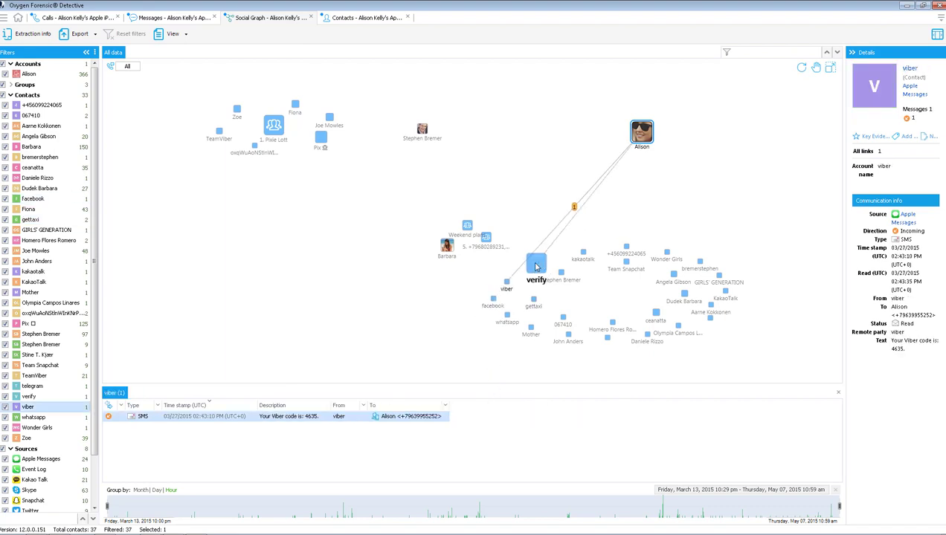
pyautogui.click(611, 323)
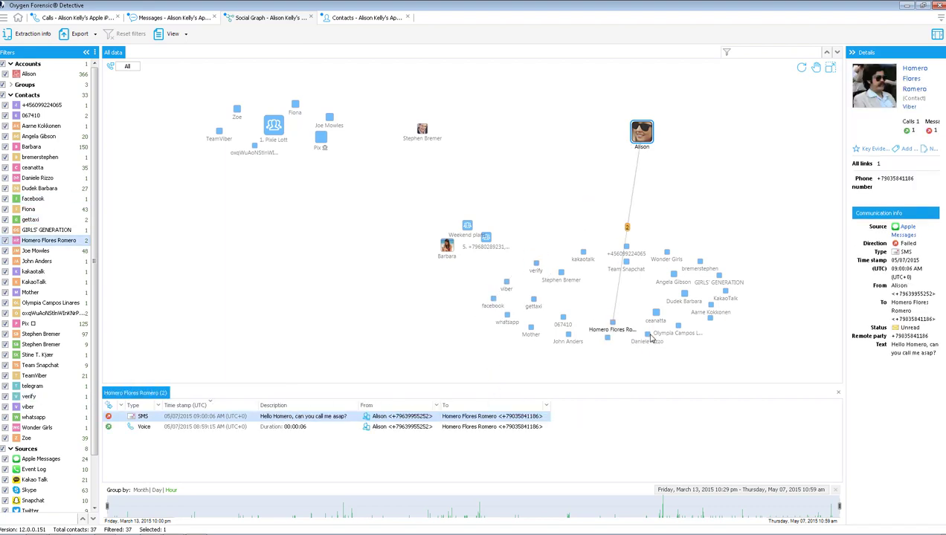
pyautogui.click(647, 333)
pyautogui.click(677, 325)
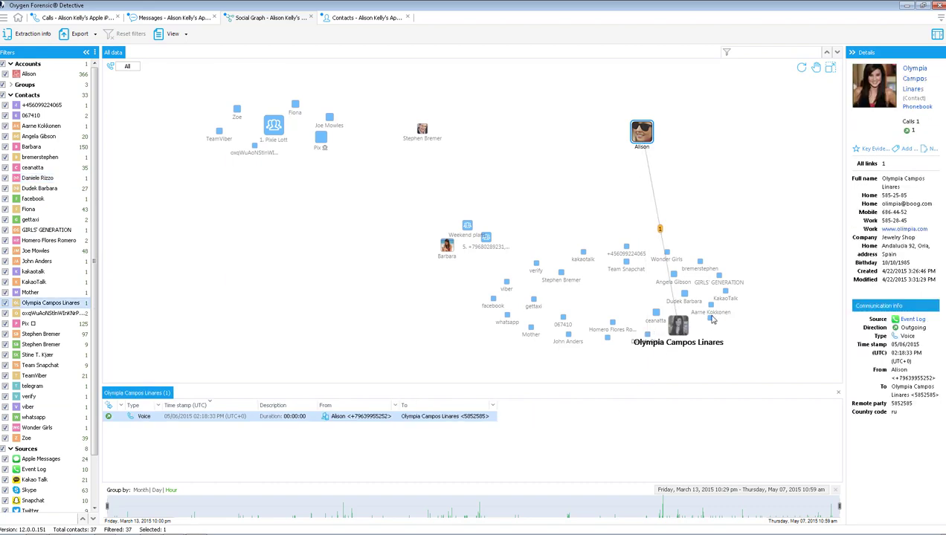
pyautogui.click(711, 319)
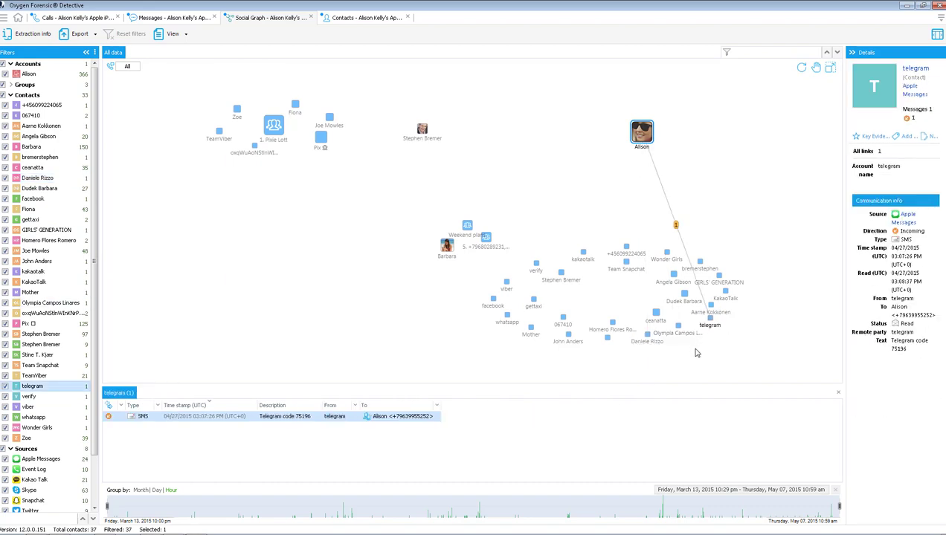
# Place the two nodes sharing the same contact's name near each other and filter the social graph by that contact's surname
pyautogui.moveTo(423, 130); pyautogui.dragTo(424, 103)
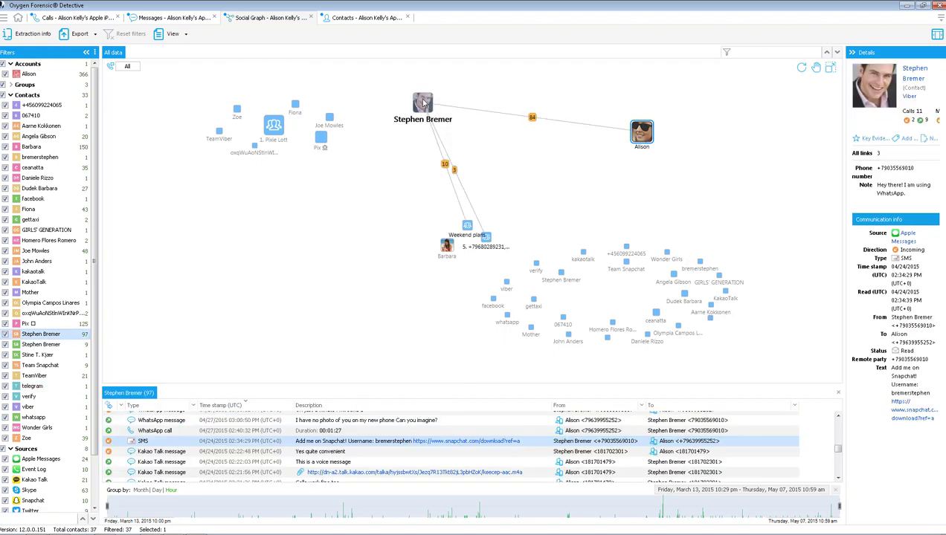
pyautogui.moveTo(561, 272); pyautogui.dragTo(453, 103)
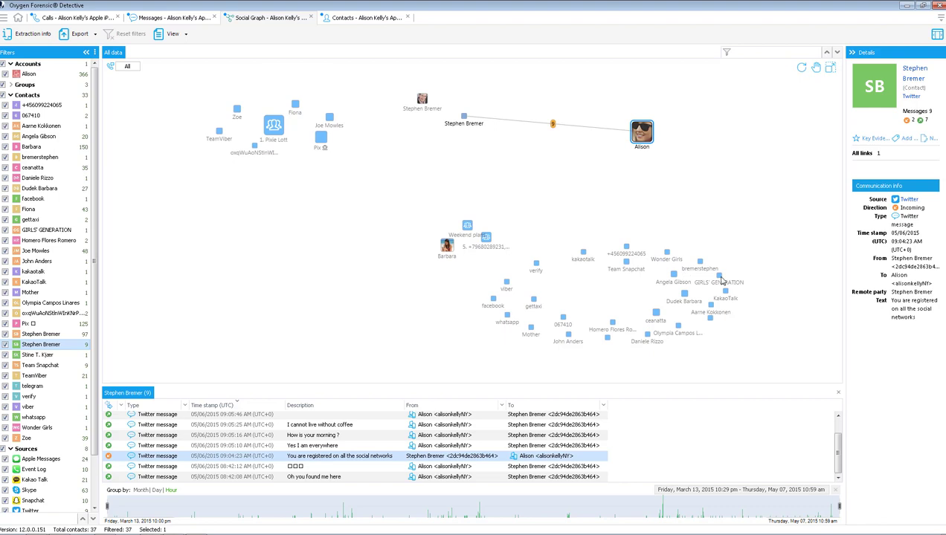
pyautogui.click(754, 54)
pyautogui.write('bremer')
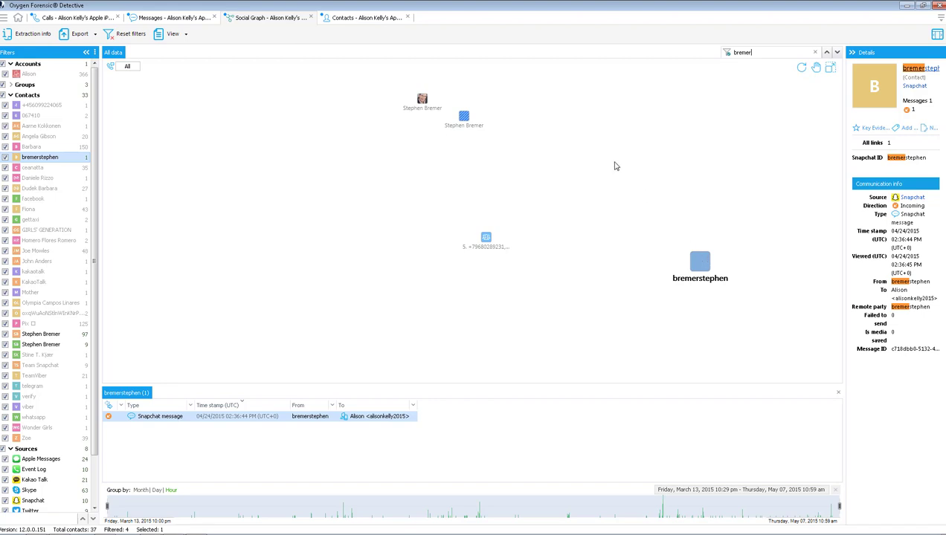
# Include the Contact and Group types in the Contacts section and filter the list by the same contact's surname
pyautogui.click(364, 16)
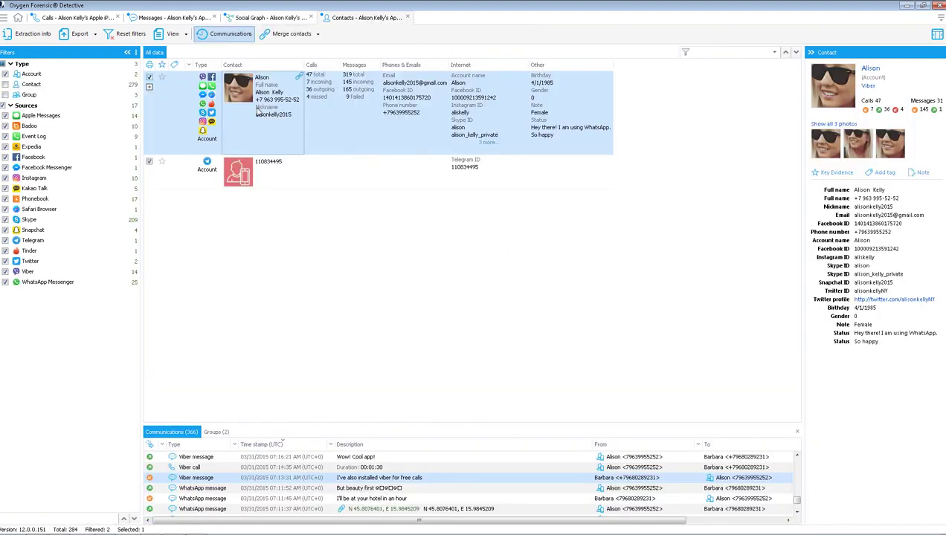
pyautogui.click(5, 85)
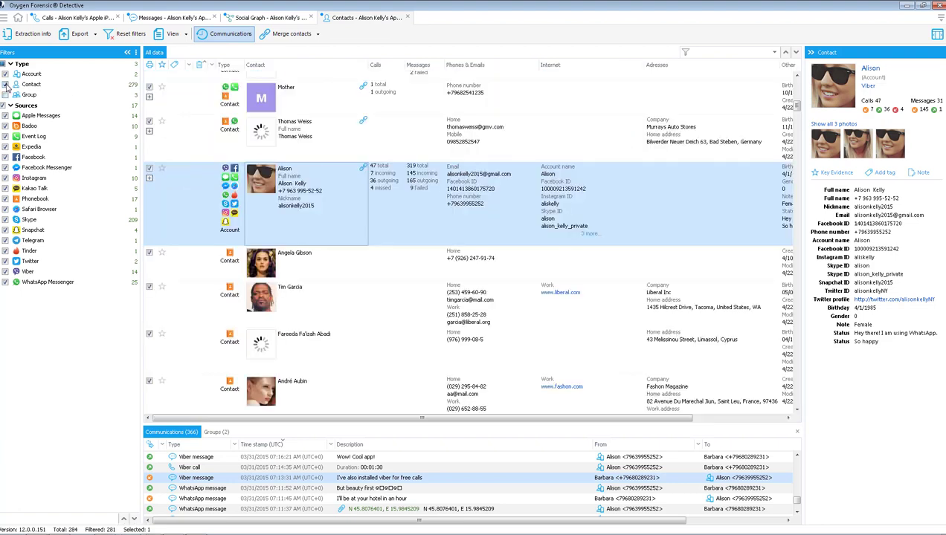
pyautogui.click(715, 52)
pyautogui.write('b')
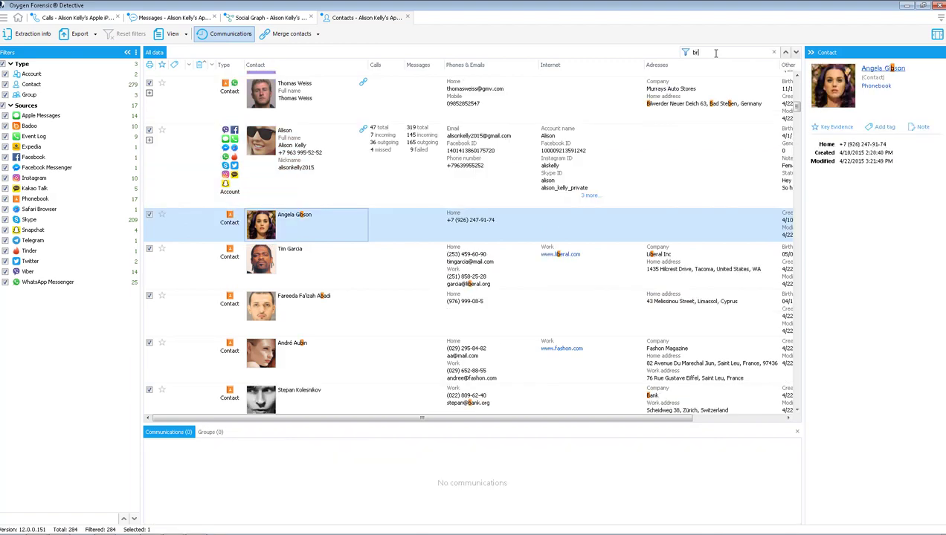
pyautogui.write('remer')
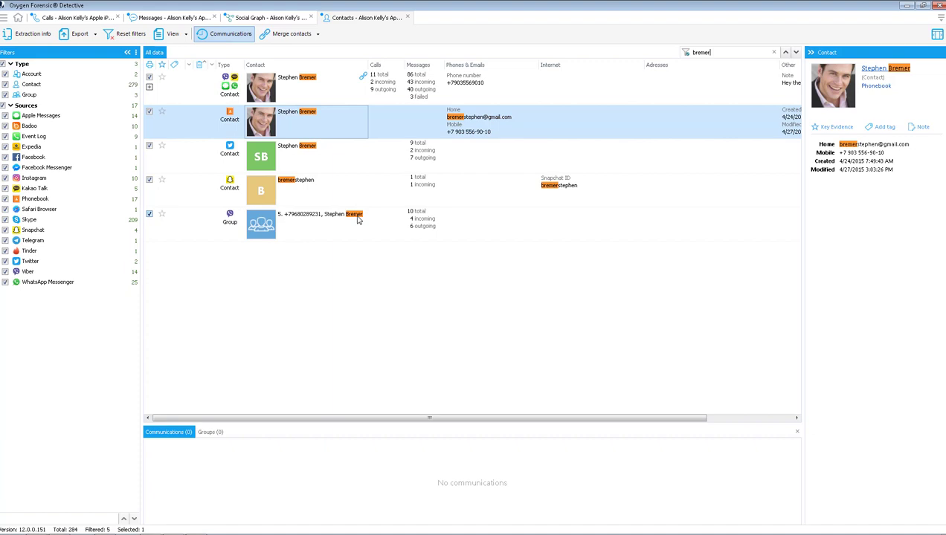
# Merge the contact's already merged entry with the separate Phonebook, Twitter and Snapchat entries, leaving out the Viber group
pyautogui.keyDown('ctrl'); pyautogui.click(352, 160); pyautogui.keyUp('ctrl')
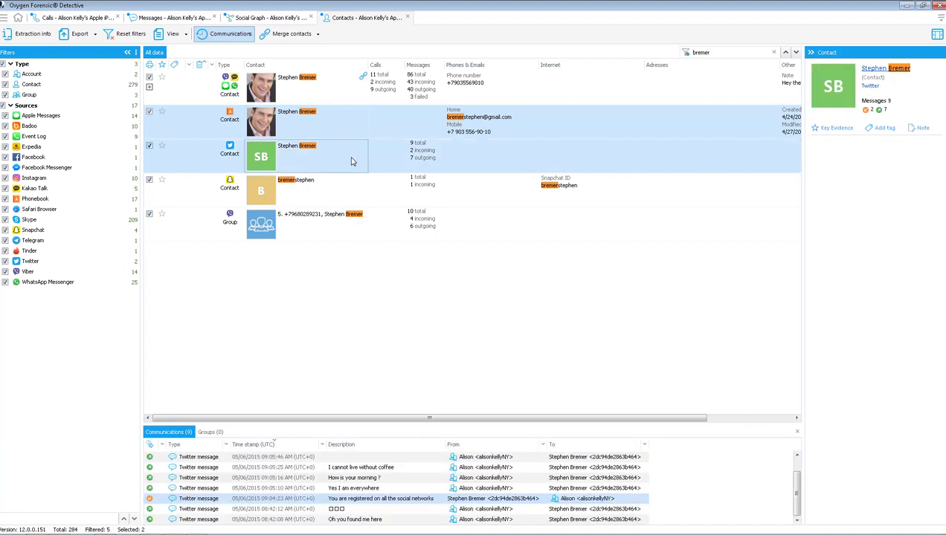
pyautogui.keyDown('ctrl'); pyautogui.click(360, 181); pyautogui.keyUp('ctrl')
pyautogui.keyDown('ctrl'); pyautogui.click(333, 94); pyautogui.keyUp('ctrl')
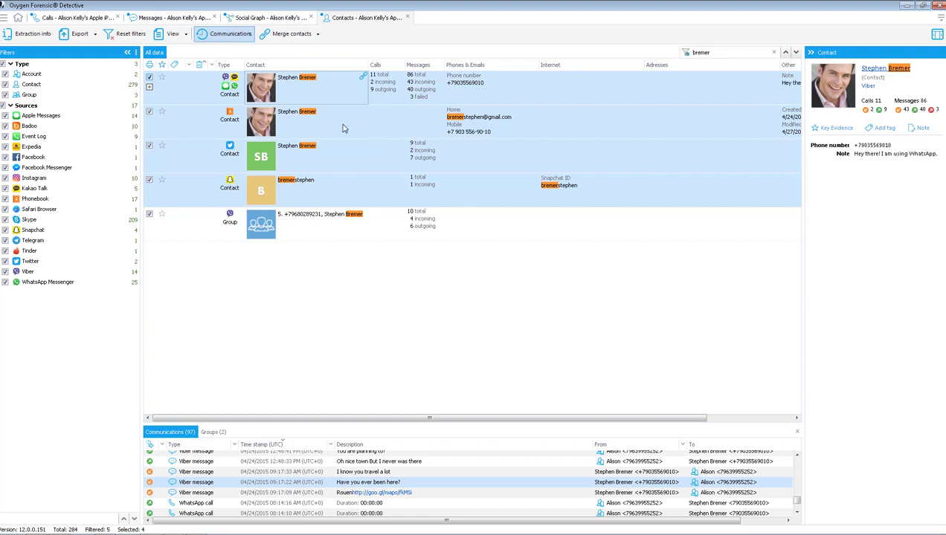
pyautogui.click(317, 34)
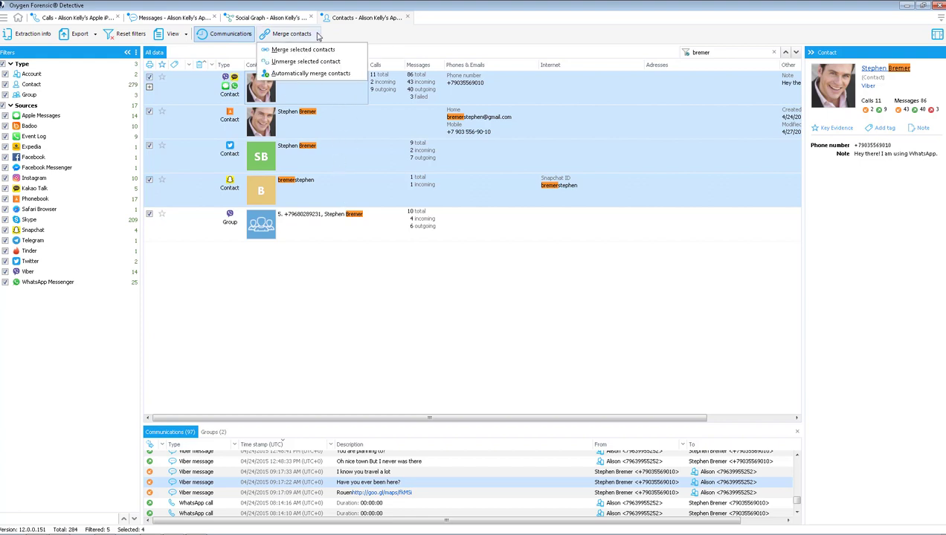
pyautogui.click(330, 51)
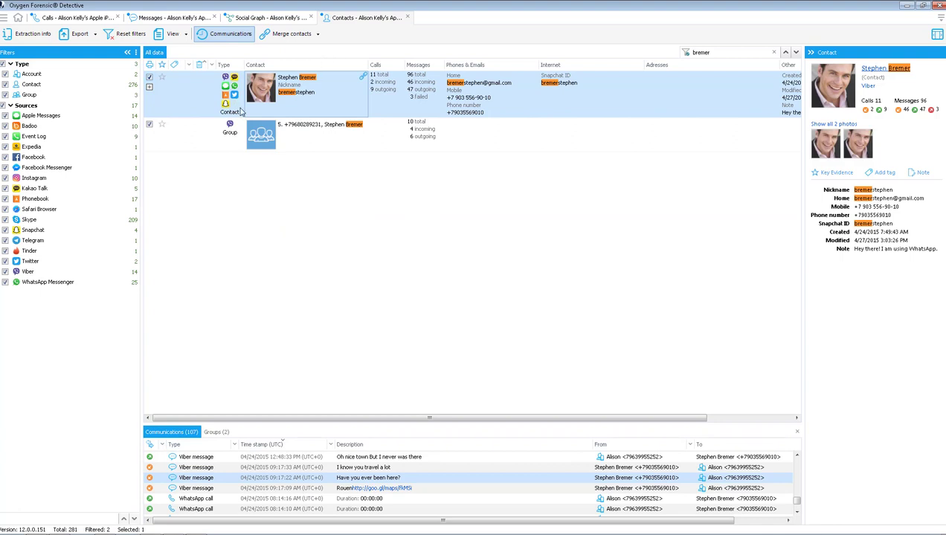
# Return to the social graph, expand the Groups filter, and look through the communications of Pixie Lott, the numbered Viber group and Weekend plans
pyautogui.click(274, 18)
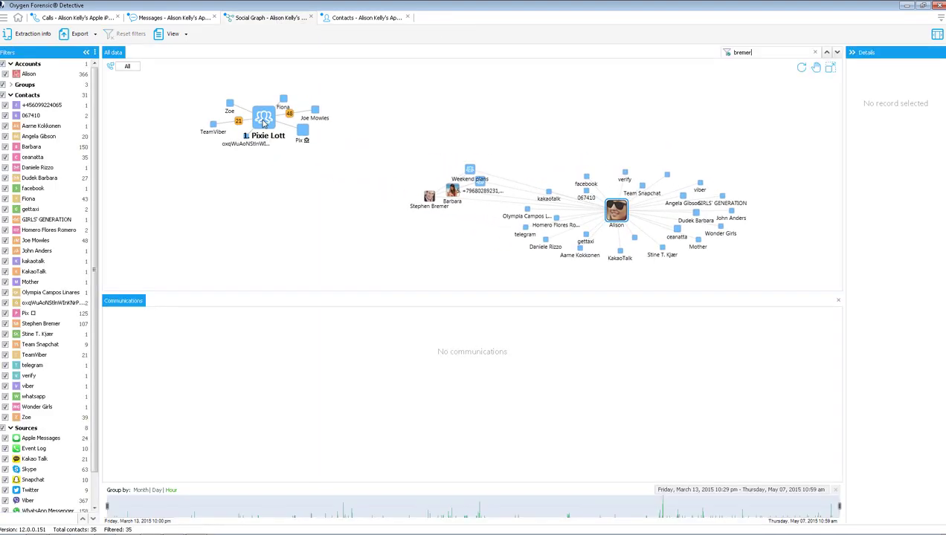
pyautogui.click(11, 85)
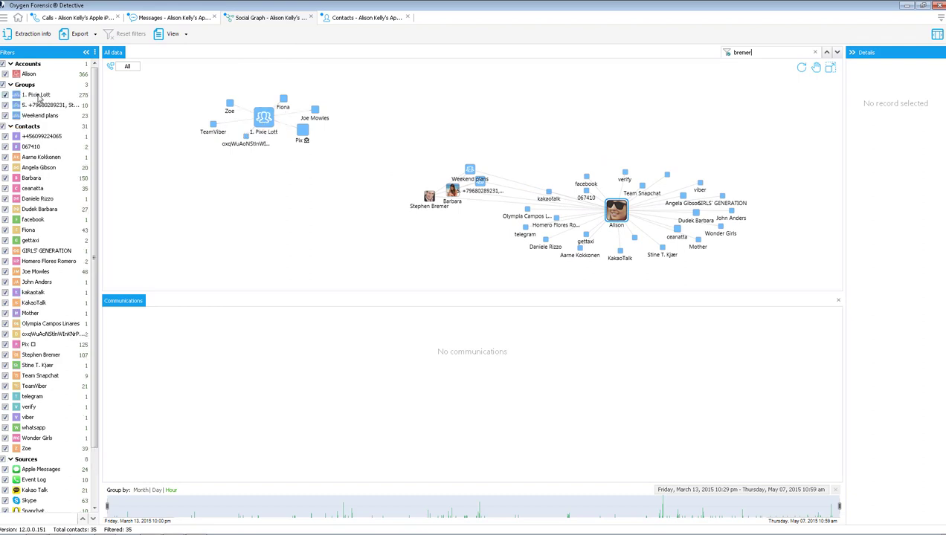
pyautogui.click(38, 95)
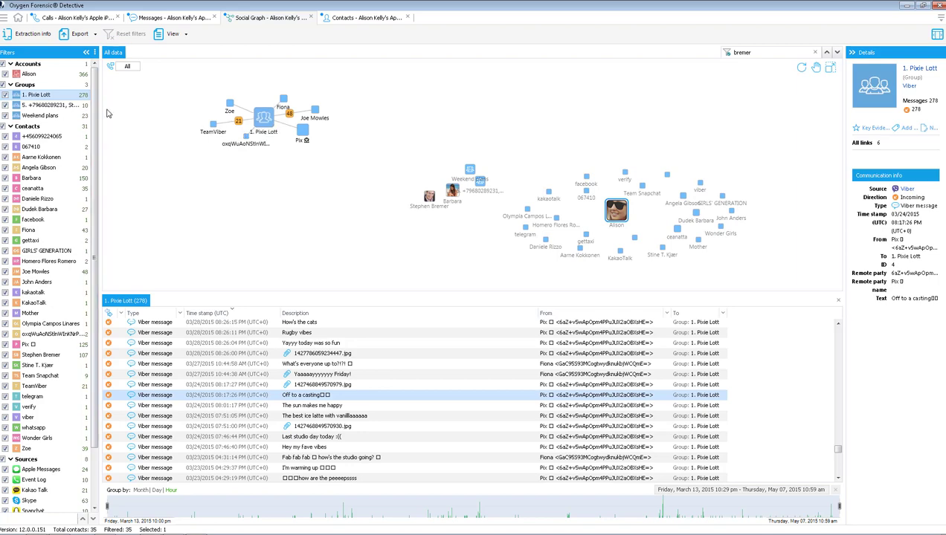
pyautogui.moveTo(99, 110); pyautogui.dragTo(154, 111)
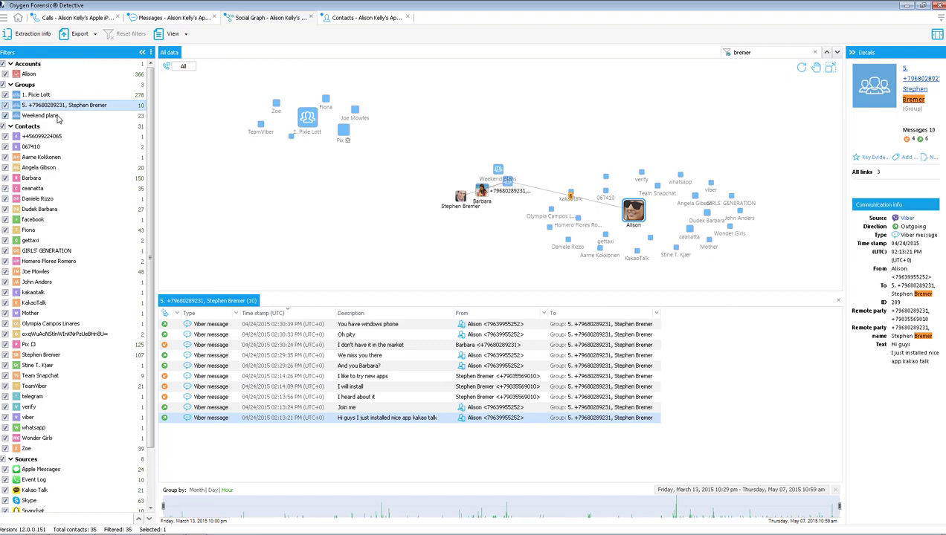
pyautogui.click(58, 116)
# Move the owner's node and the newly merged contact's node away from the others and display the communications between them
pyautogui.click(634, 212)
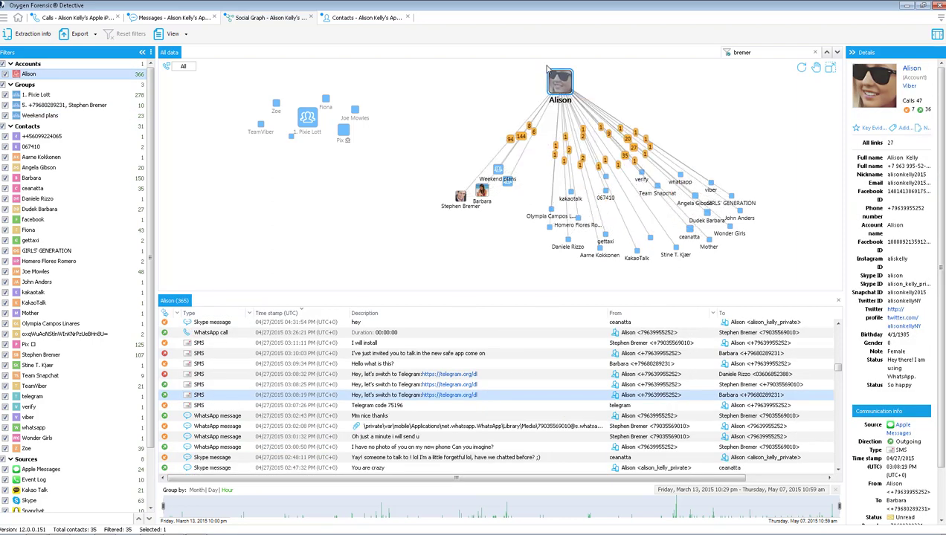
pyautogui.click(437, 177)
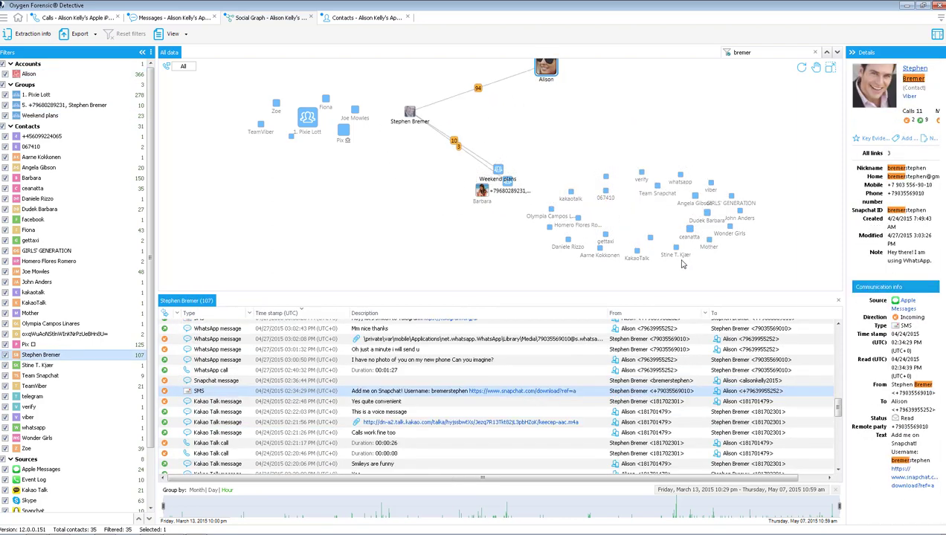
pyautogui.click(478, 89)
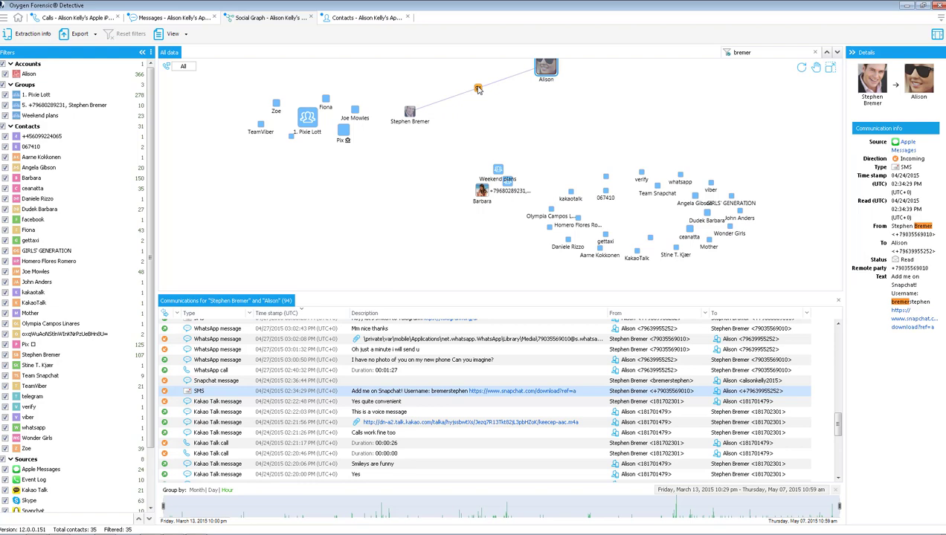
# Examine the communications between the owner and the merged contact, checking the details of a WhatsApp message, a Viber message and a Viber call
pyautogui.scroll(-2, 327, 374)
pyautogui.scroll(-4, 328, 374)
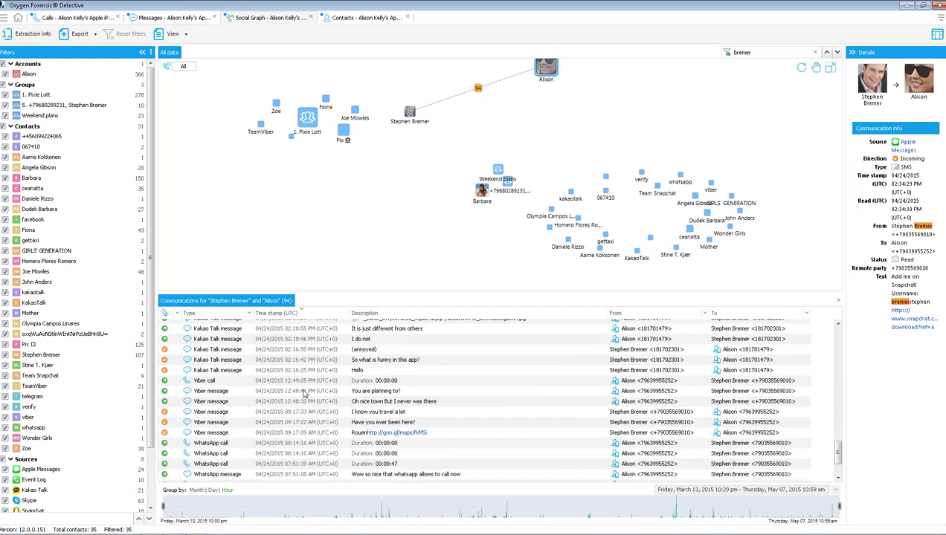
pyautogui.scroll(-2, 219, 430)
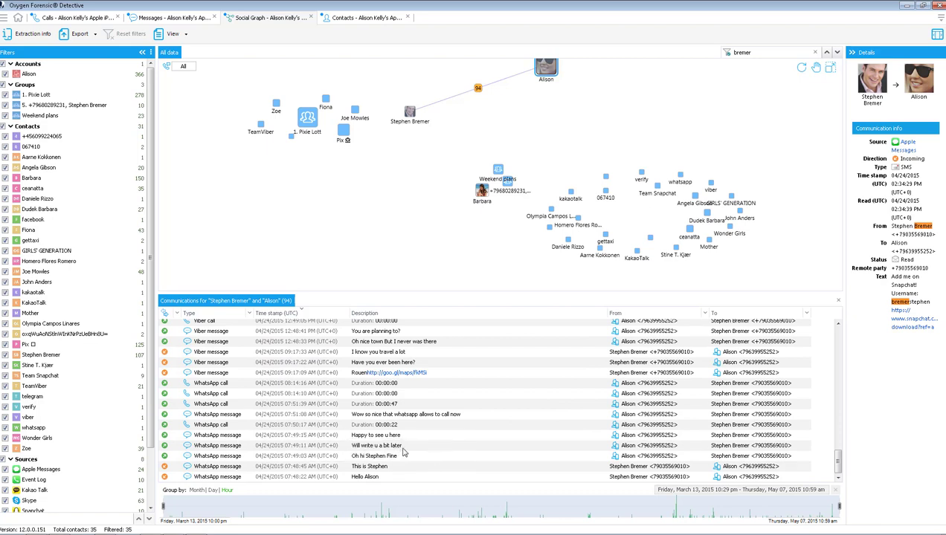
pyautogui.click(226, 446)
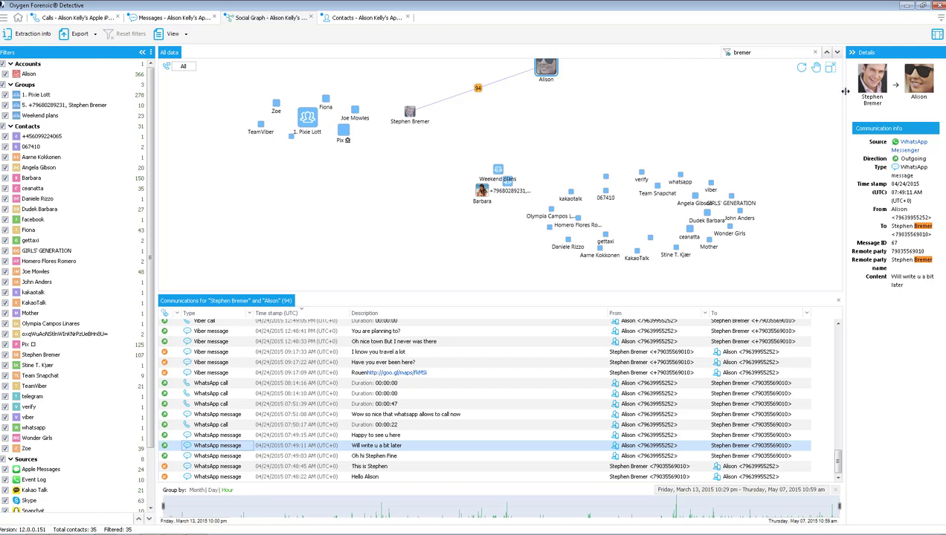
pyautogui.moveTo(845, 91); pyautogui.dragTo(767, 93)
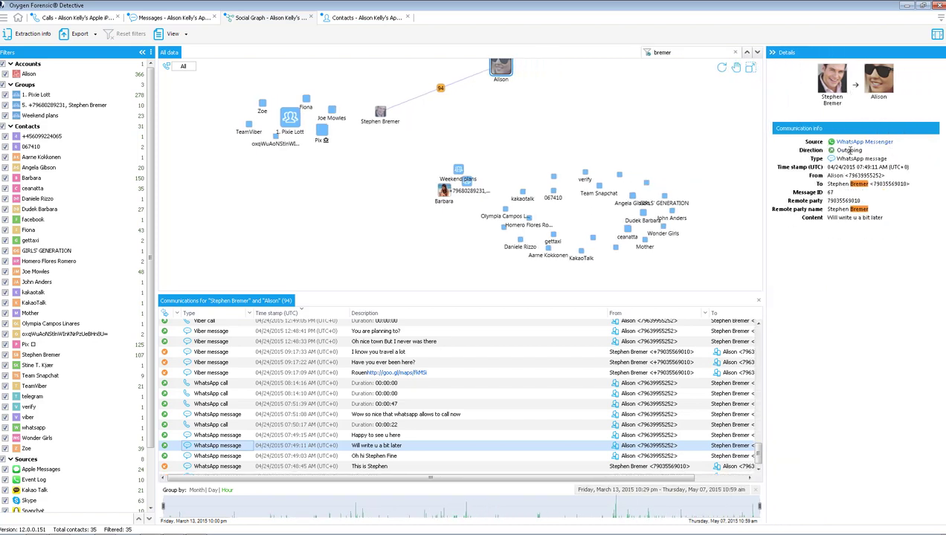
pyautogui.click(635, 341)
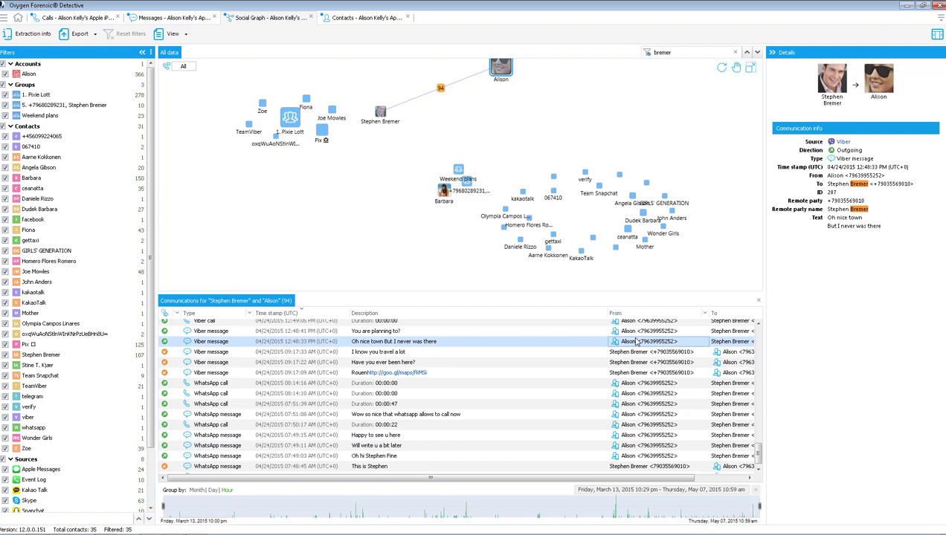
pyautogui.click(363, 322)
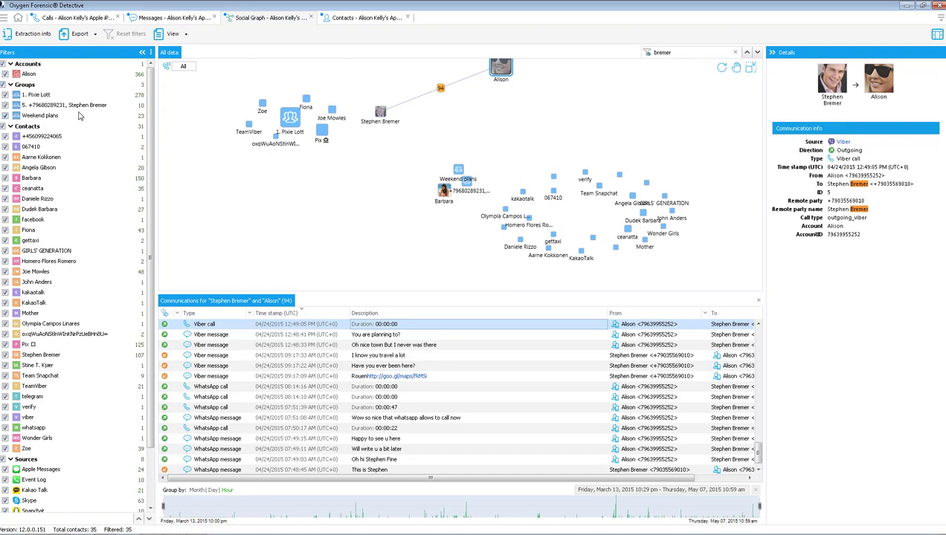
# Move the owner's node below the Pixie Lott group and display the communications with the contact whose company is Detective
pyautogui.moveTo(493, 72); pyautogui.dragTo(315, 227)
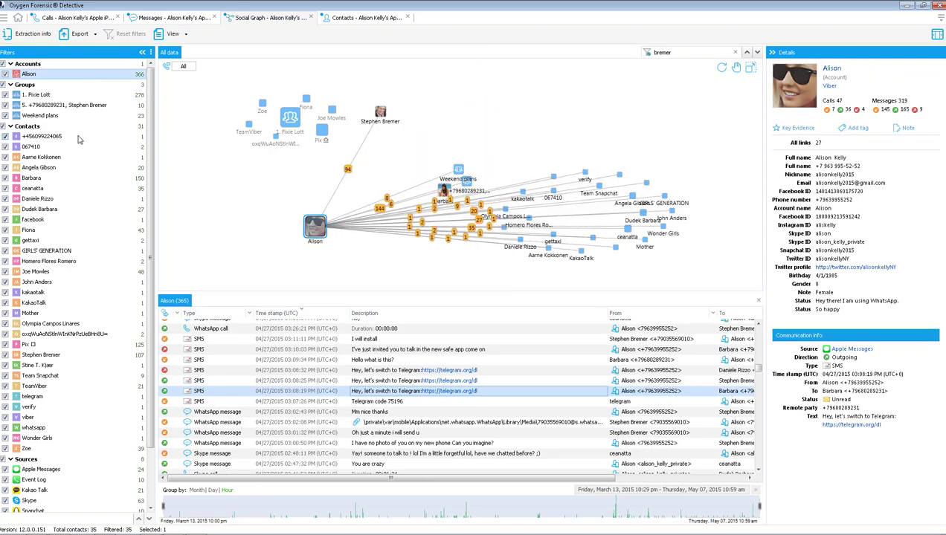
pyautogui.click(74, 201)
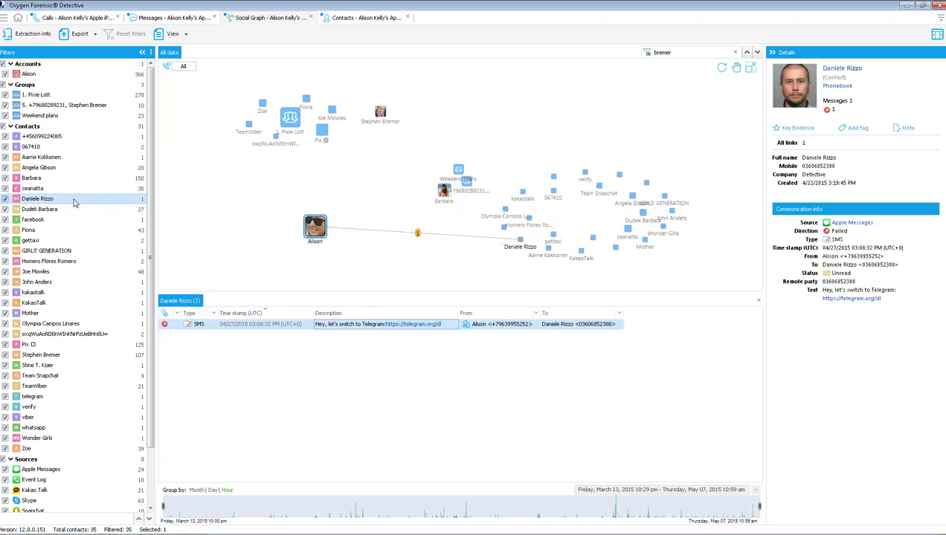
pyautogui.click(417, 234)
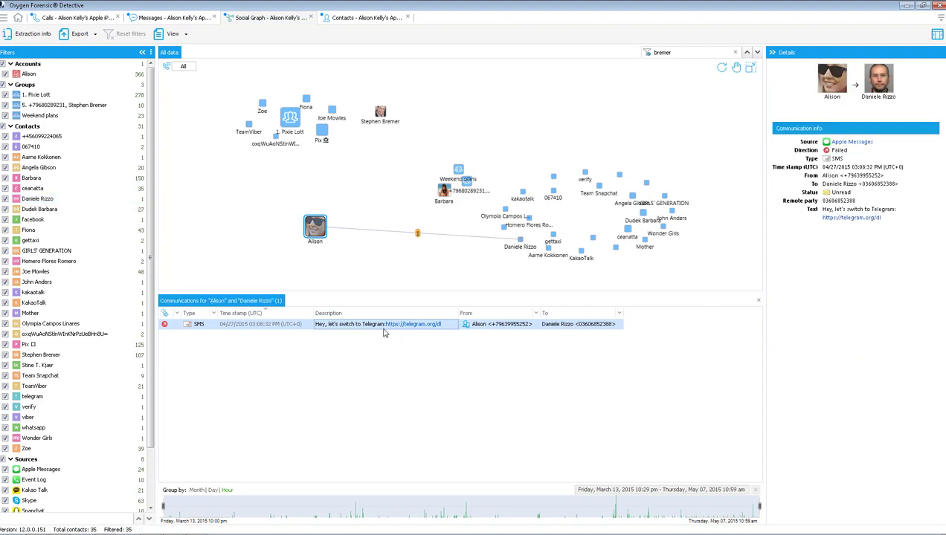